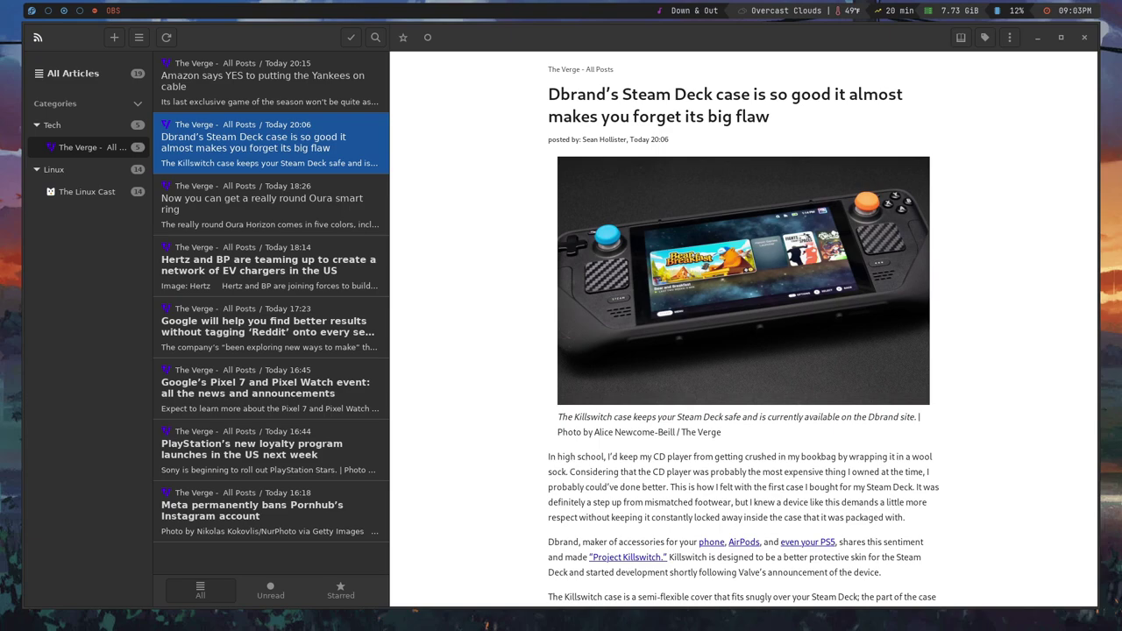
# Float the reader window, narrow it to the compact single-list layout, then tile it back full-size.
pyautogui.click(1074, 524)
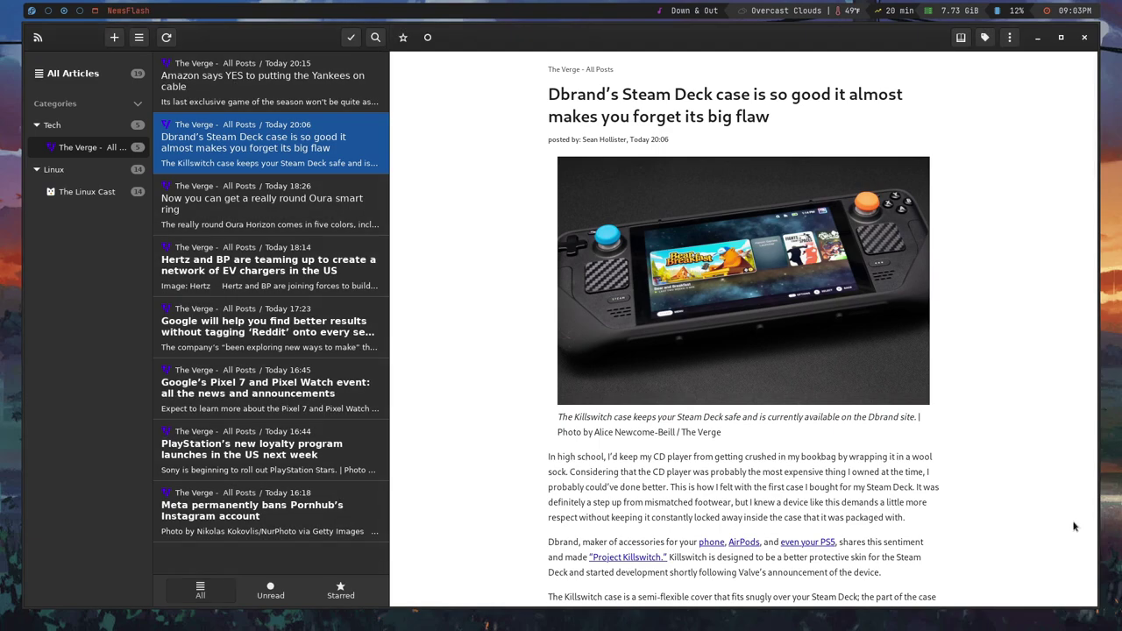
pyautogui.press('super+shift+space')
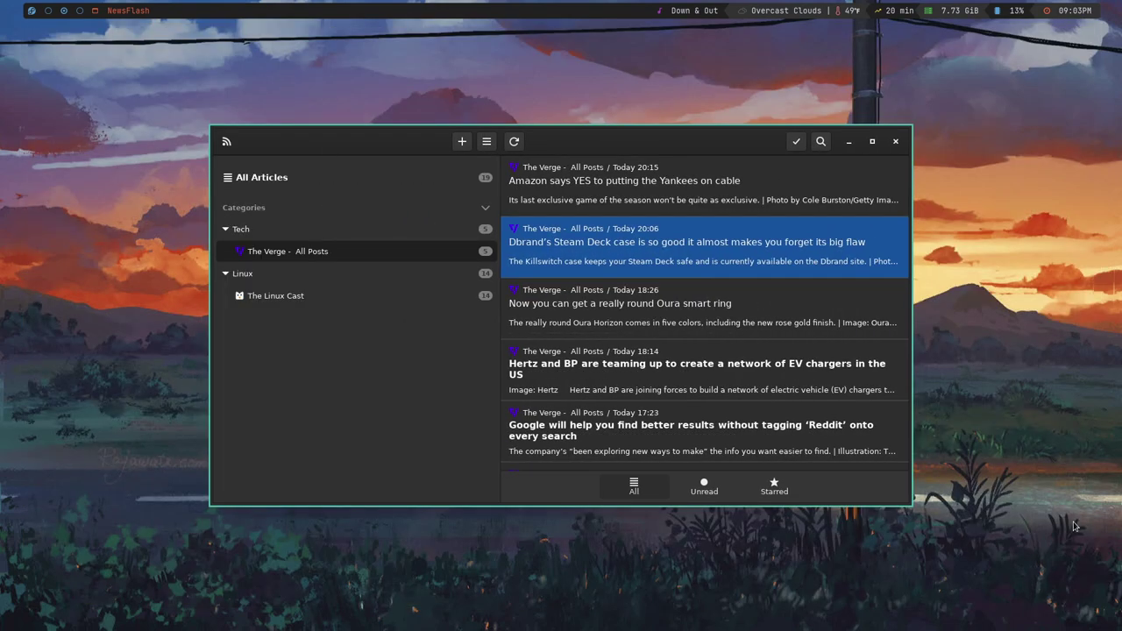
pyautogui.moveTo(817, 465); pyautogui.dragTo(267, 463)
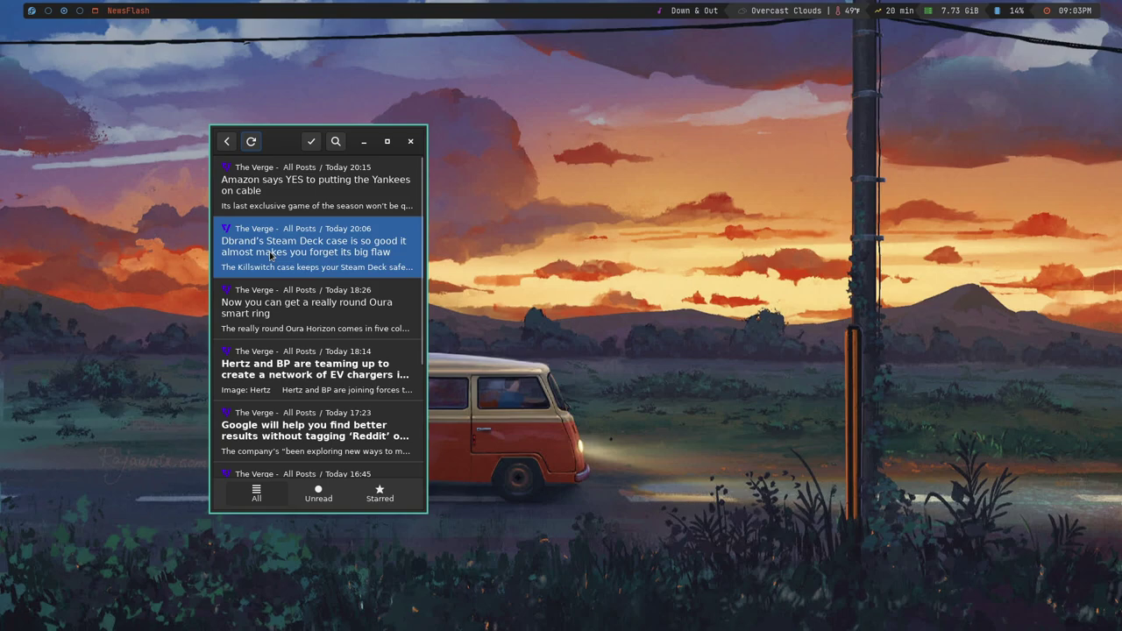
pyautogui.scroll(-4, 288, 240)
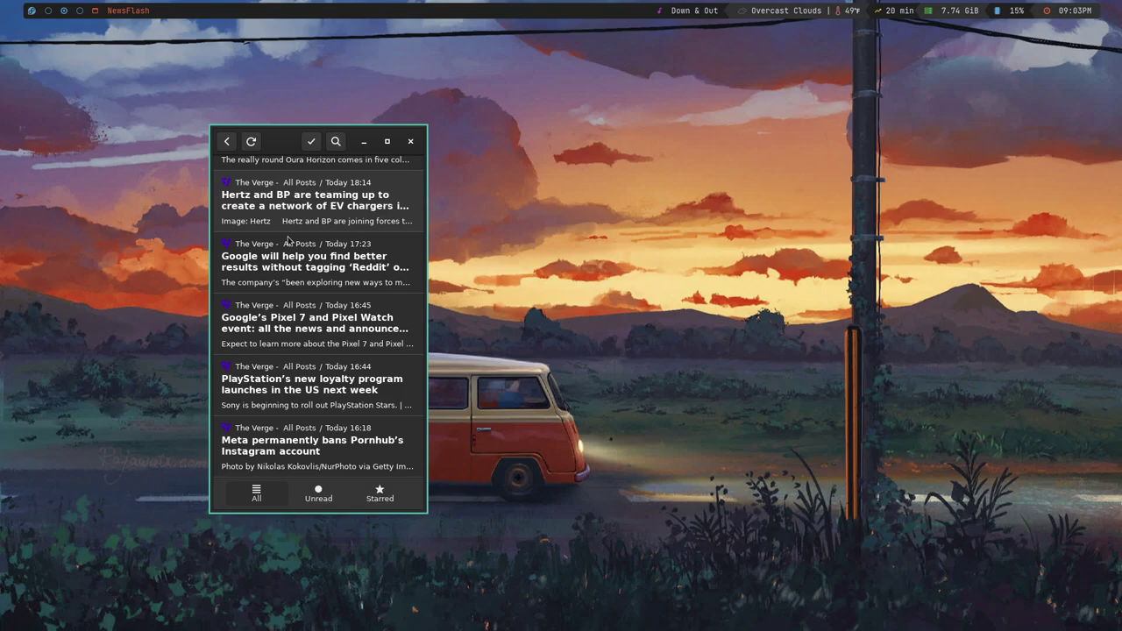
pyautogui.press('super+t')
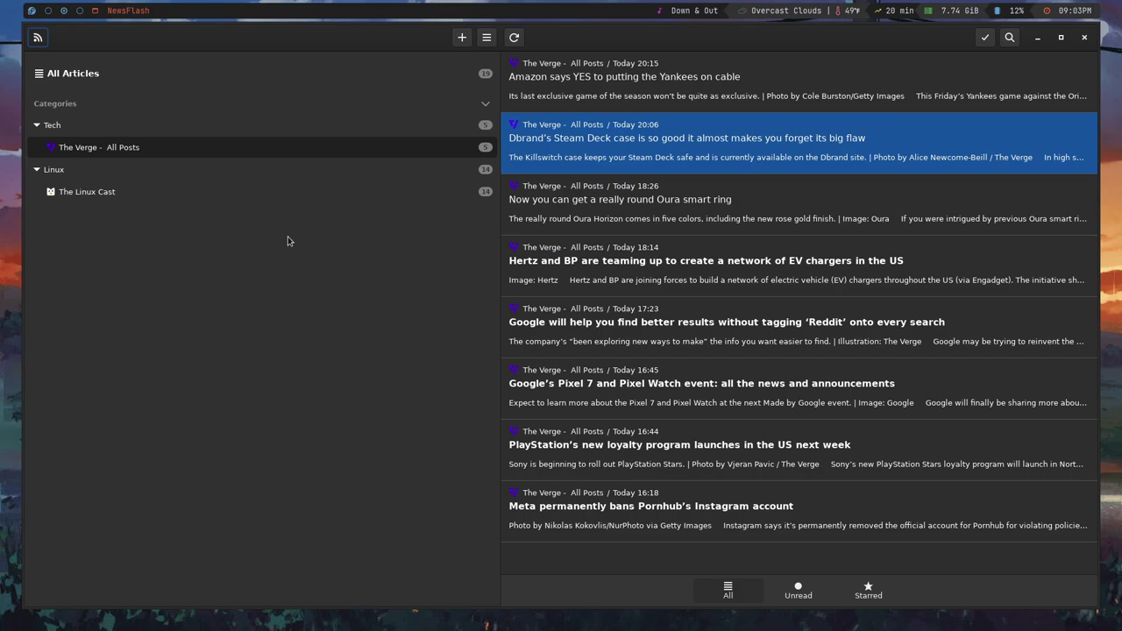
# Open the 'Amazon says YES to putting the Yankees on cable' article and expand the Tech category.
pyautogui.click(330, 97)
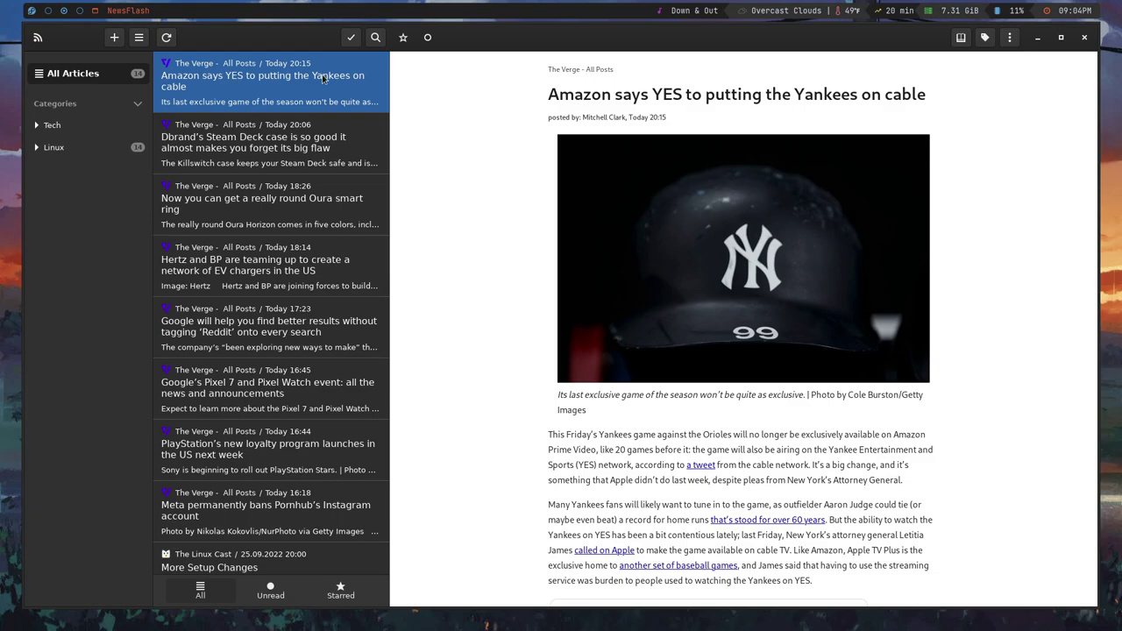
pyautogui.click(59, 129)
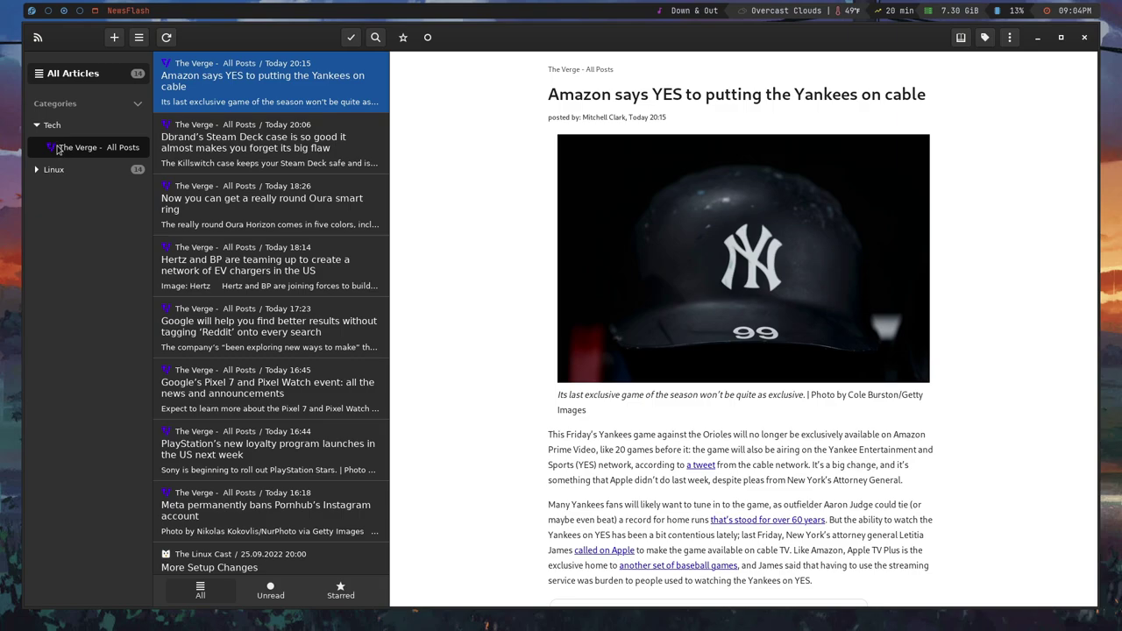
# Check the Linux category's Rename/Delete options, list only The Linux Cast's posts, and refresh the feeds.
pyautogui.click(50, 171)
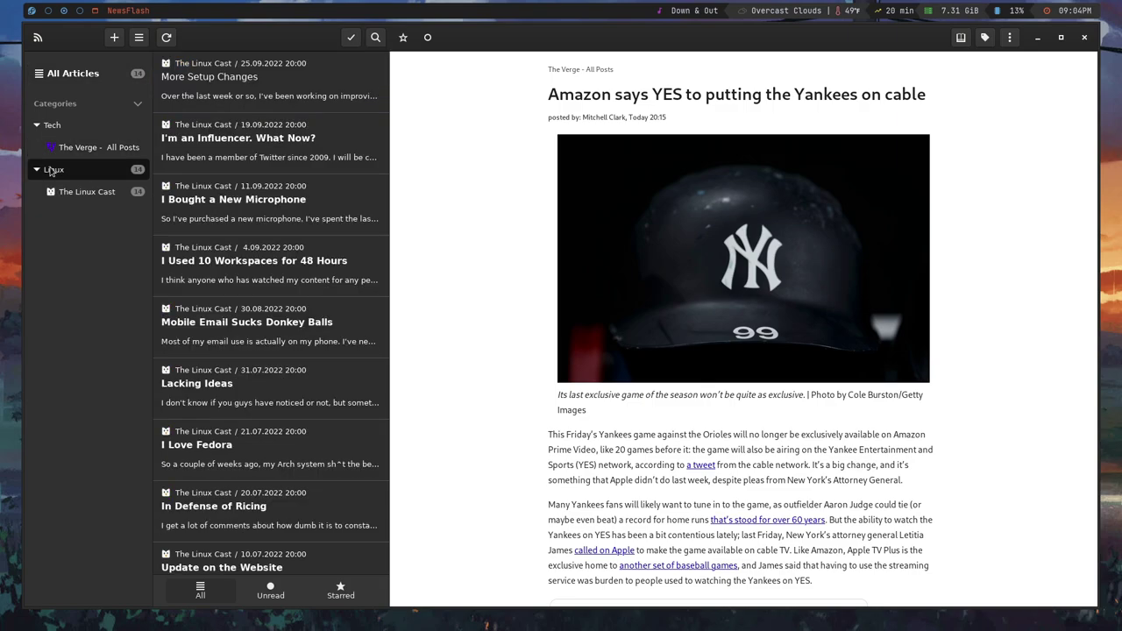
pyautogui.rightClick(50, 171)
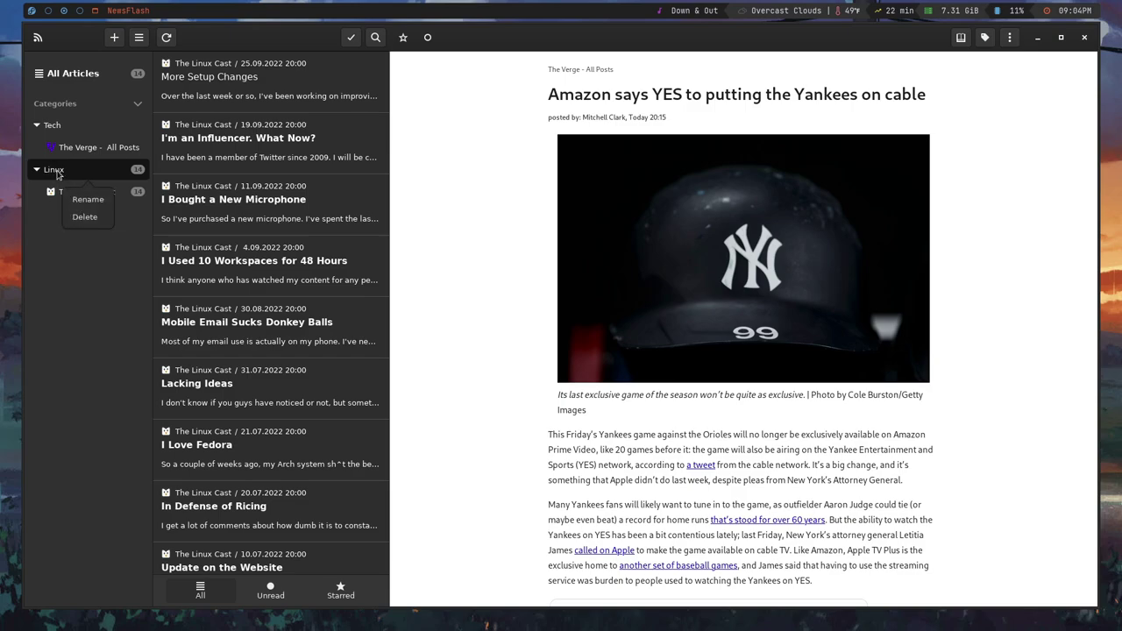
pyautogui.click(53, 176)
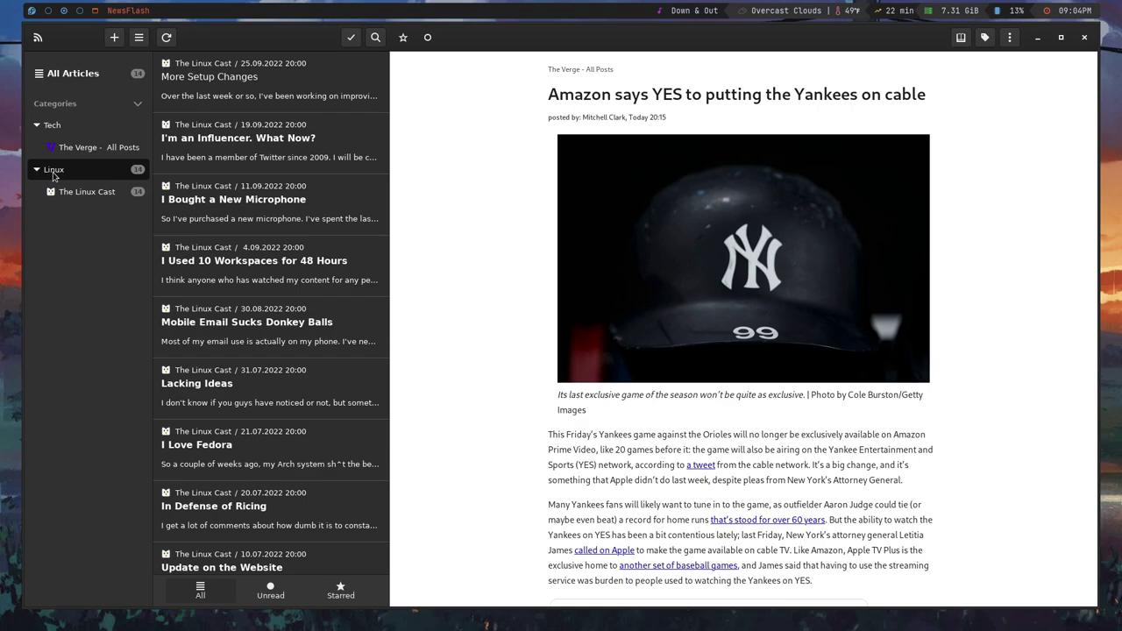
pyautogui.click(75, 191)
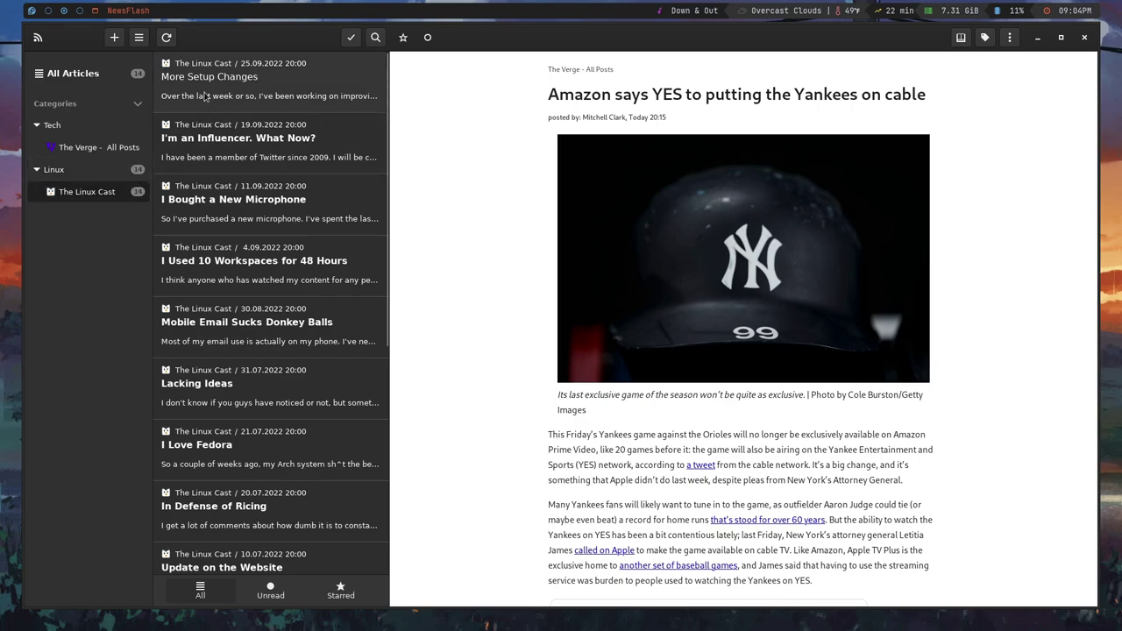
pyautogui.click(165, 37)
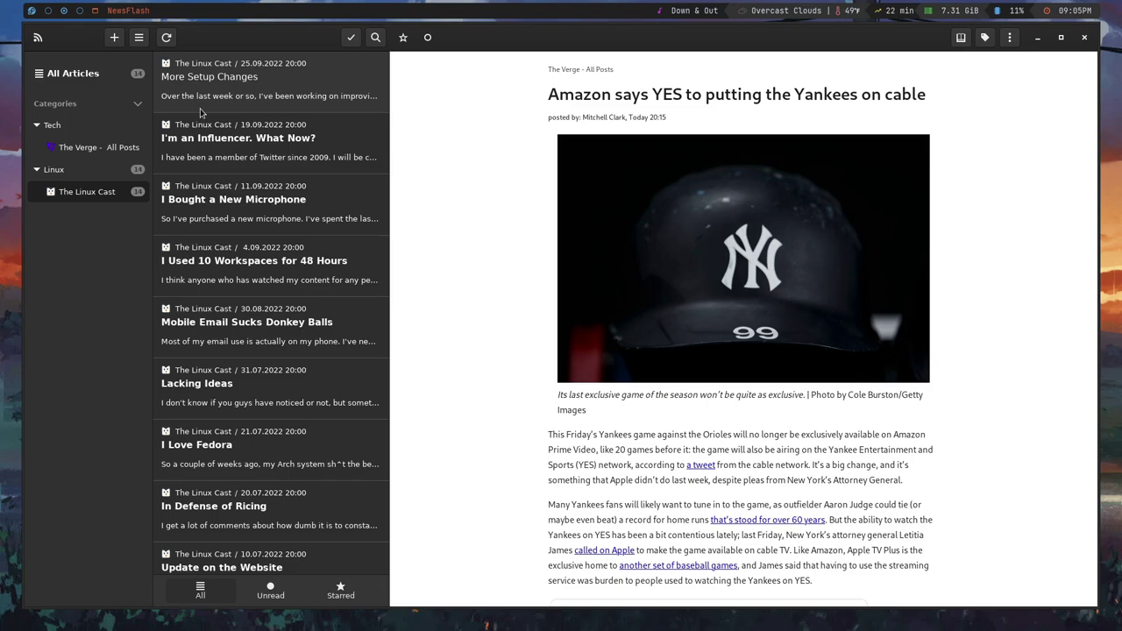
pyautogui.click(984, 37)
pyautogui.click(983, 37)
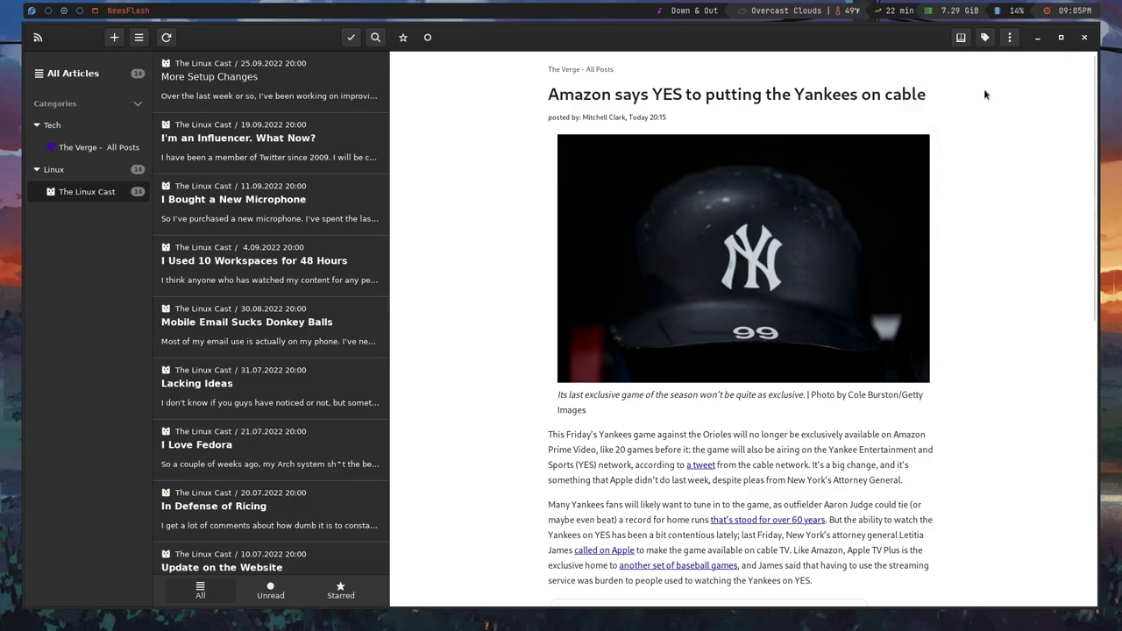
pyautogui.scroll(-8, 968, 124)
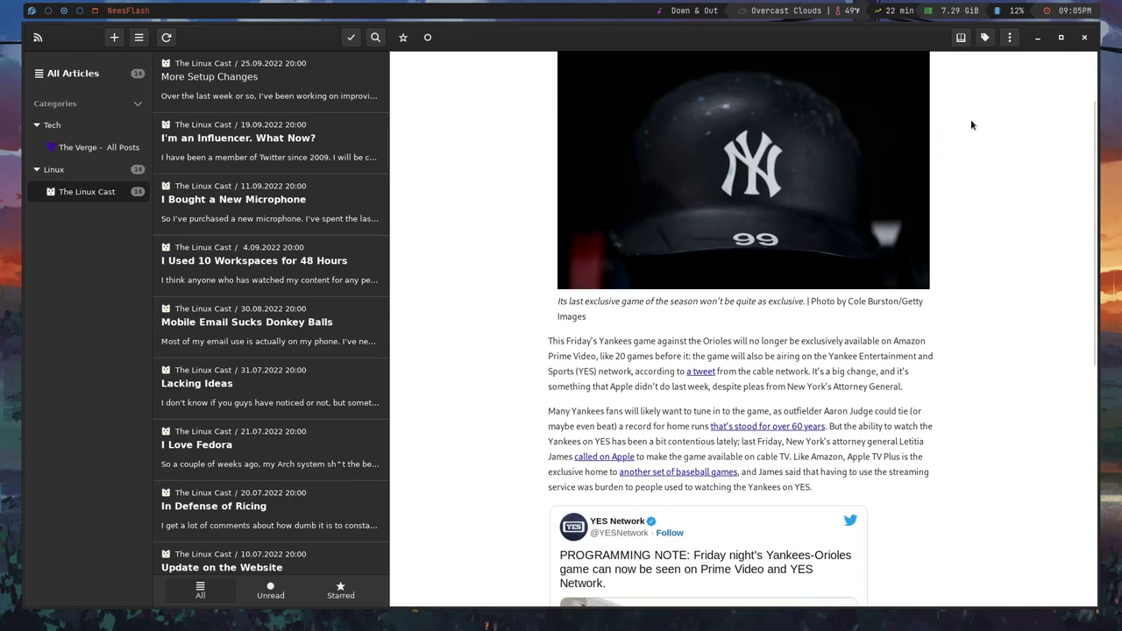
pyautogui.scroll(-3, 965, 124)
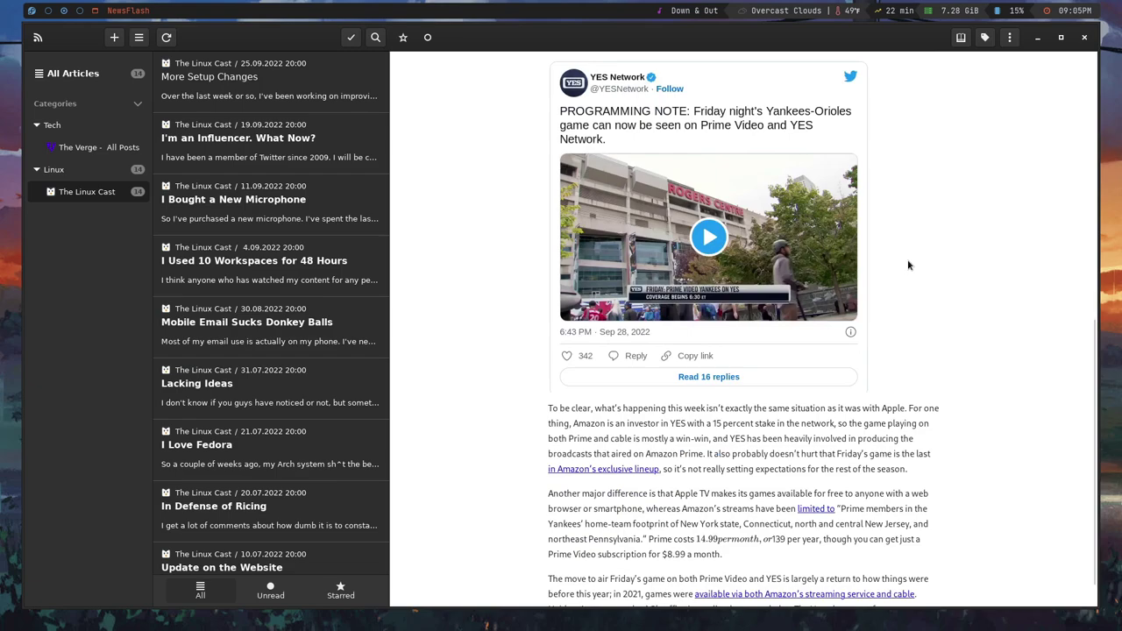
pyautogui.scroll(-1, 908, 265)
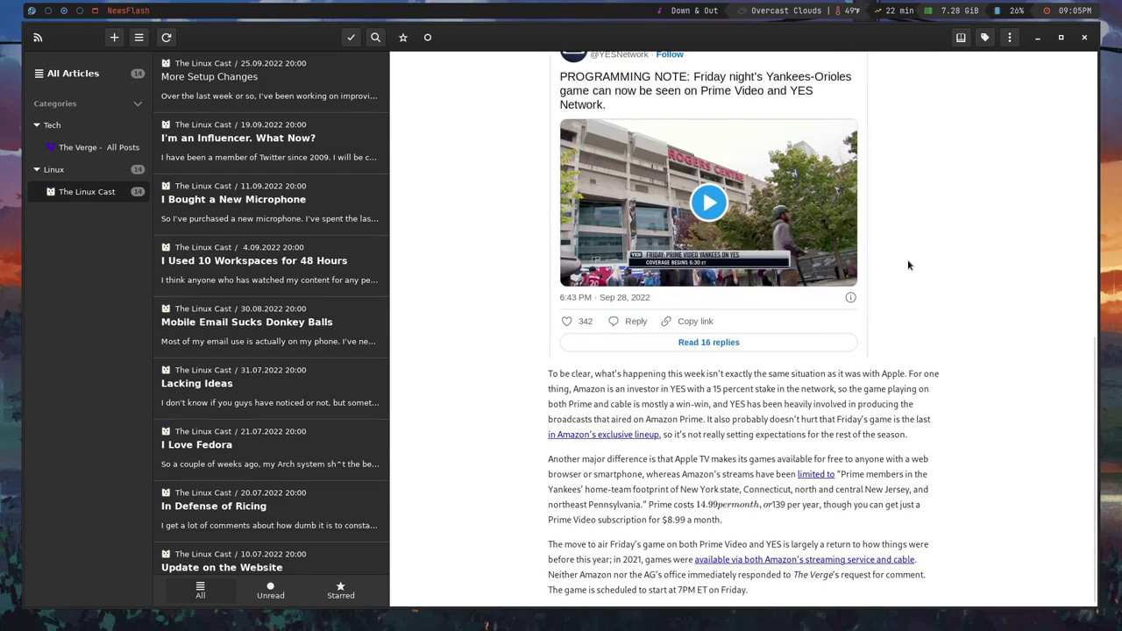
pyautogui.scroll(4, 833, 268)
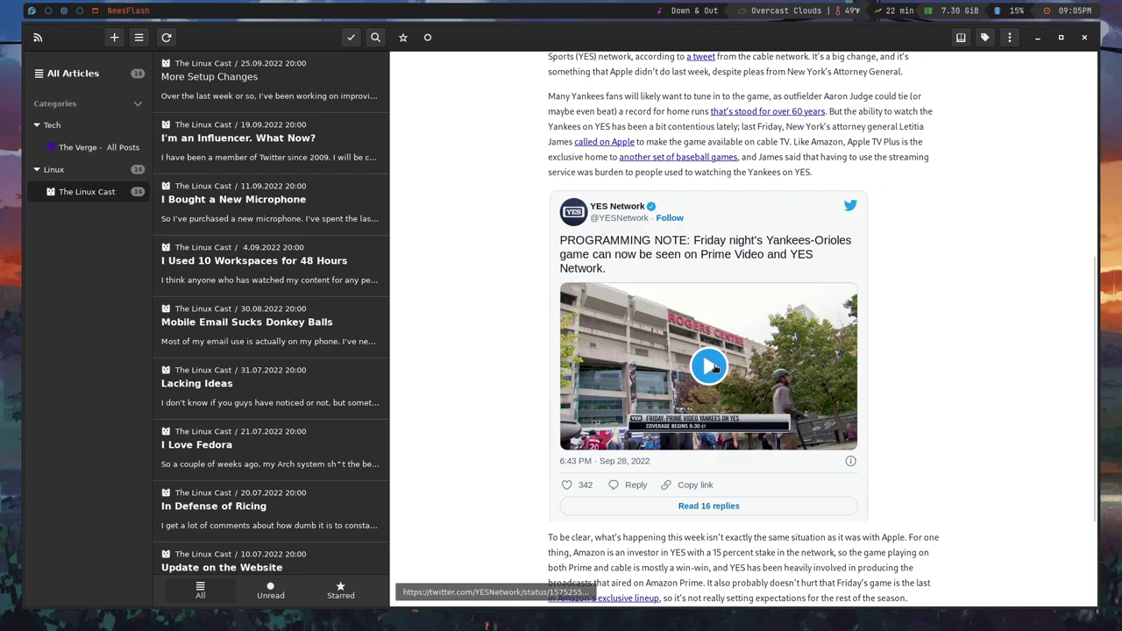
pyautogui.scroll(9, 408, 237)
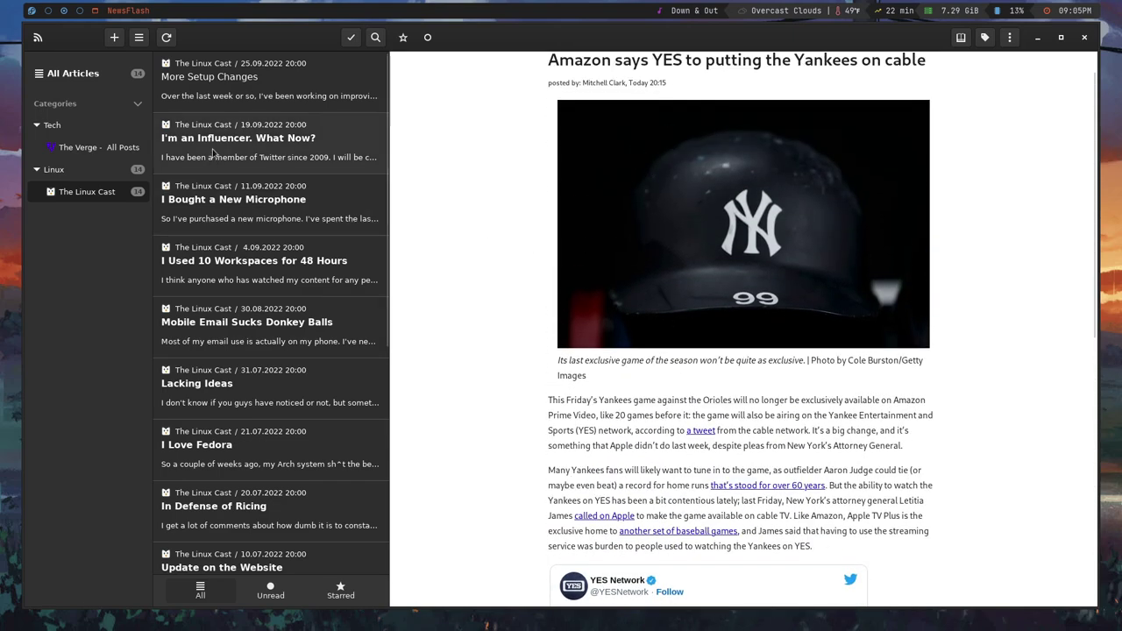
# Open The Verge's Dbrand Steam Deck case article and scroll down to its embedded videos.
pyautogui.click(79, 149)
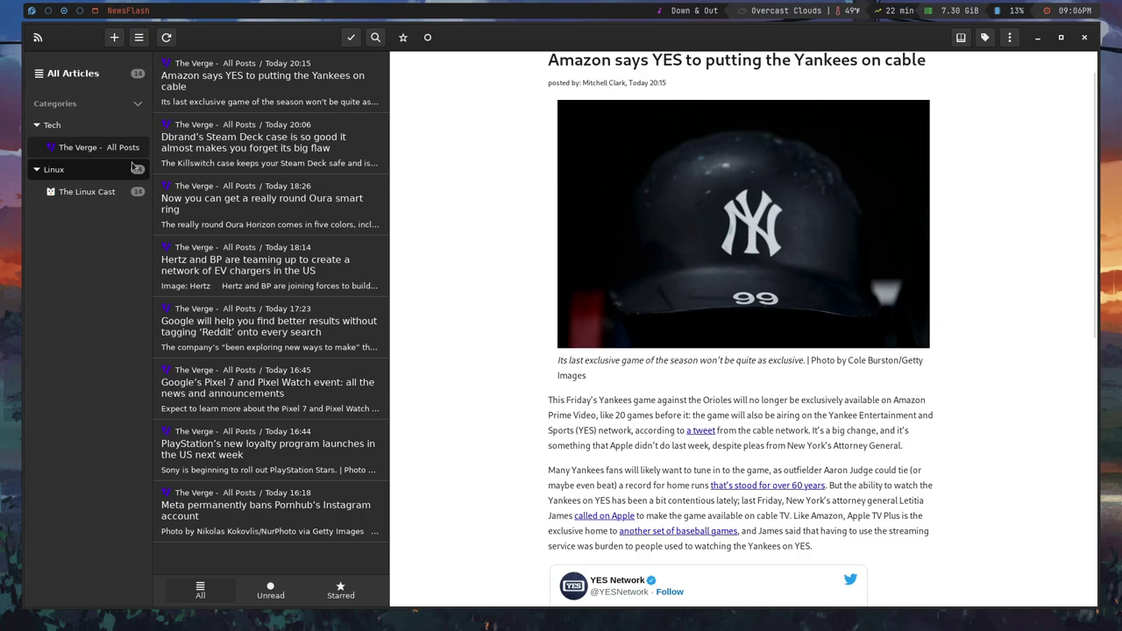
pyautogui.click(276, 152)
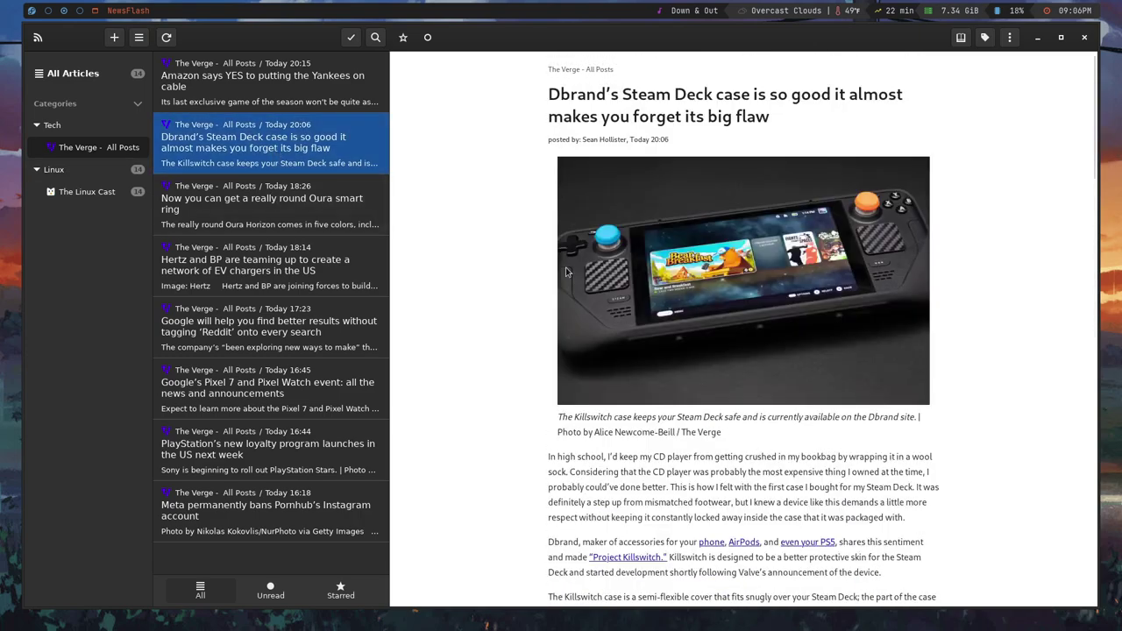
pyautogui.scroll(-5, 573, 273)
pyautogui.scroll(-6, 726, 497)
pyautogui.scroll(-5, 726, 496)
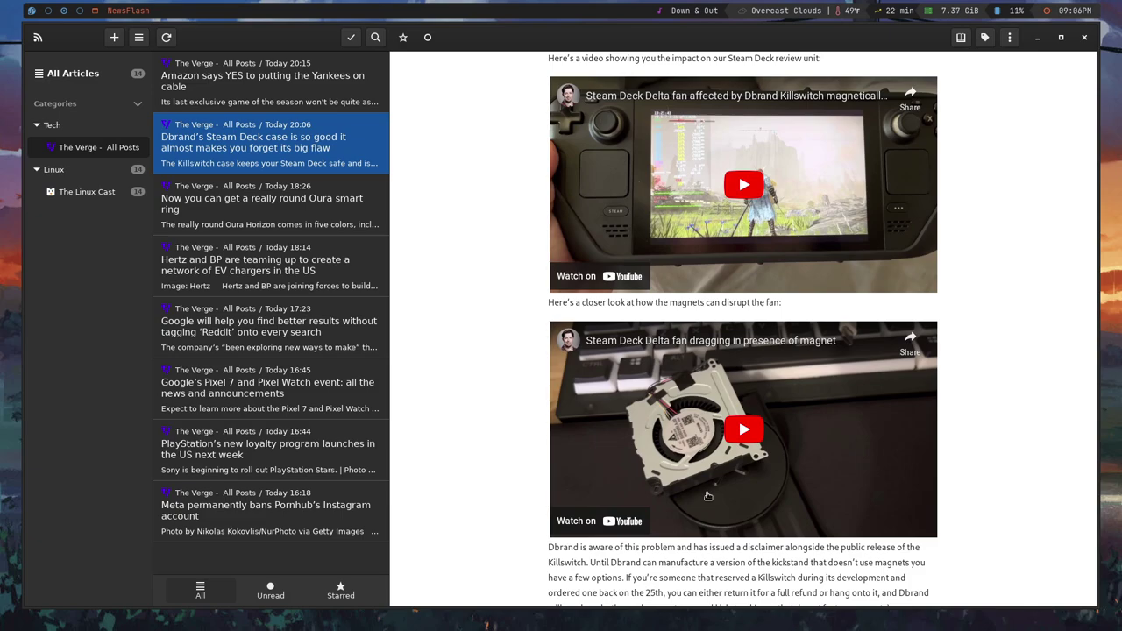
# Open the add-new-feed form and close it without adding anything.
pyautogui.click(115, 39)
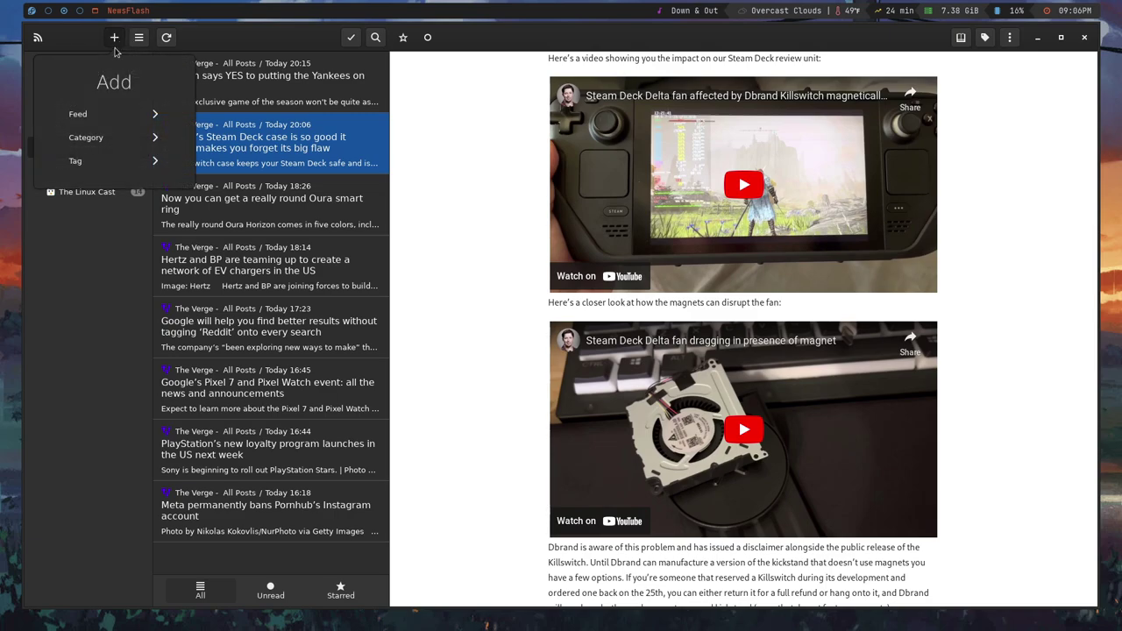
pyautogui.click(83, 119)
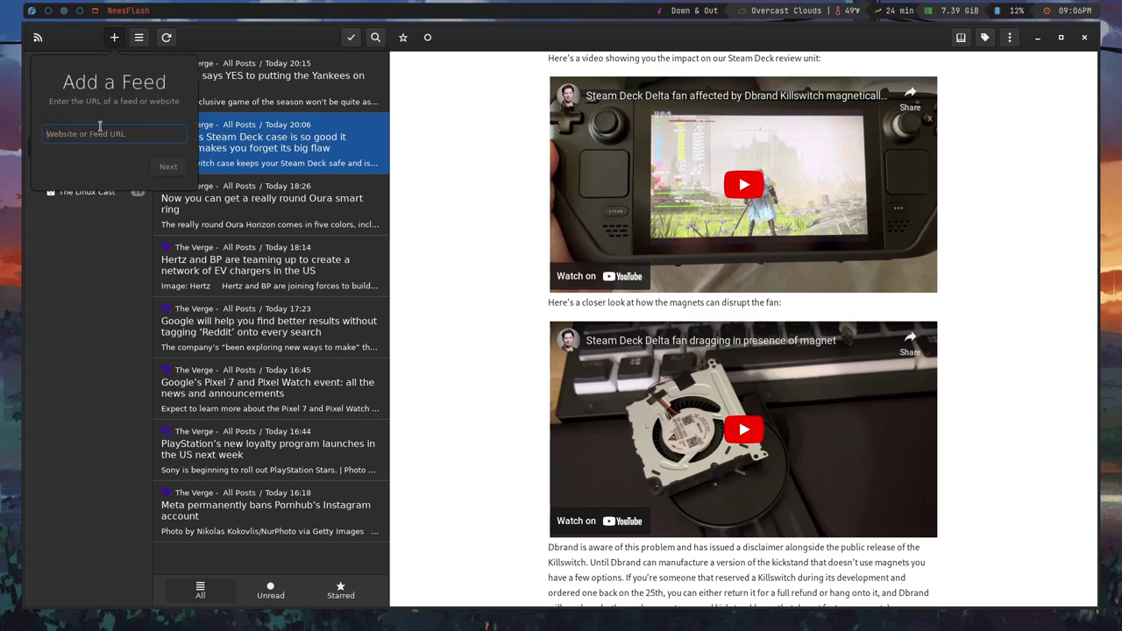
pyautogui.click(114, 38)
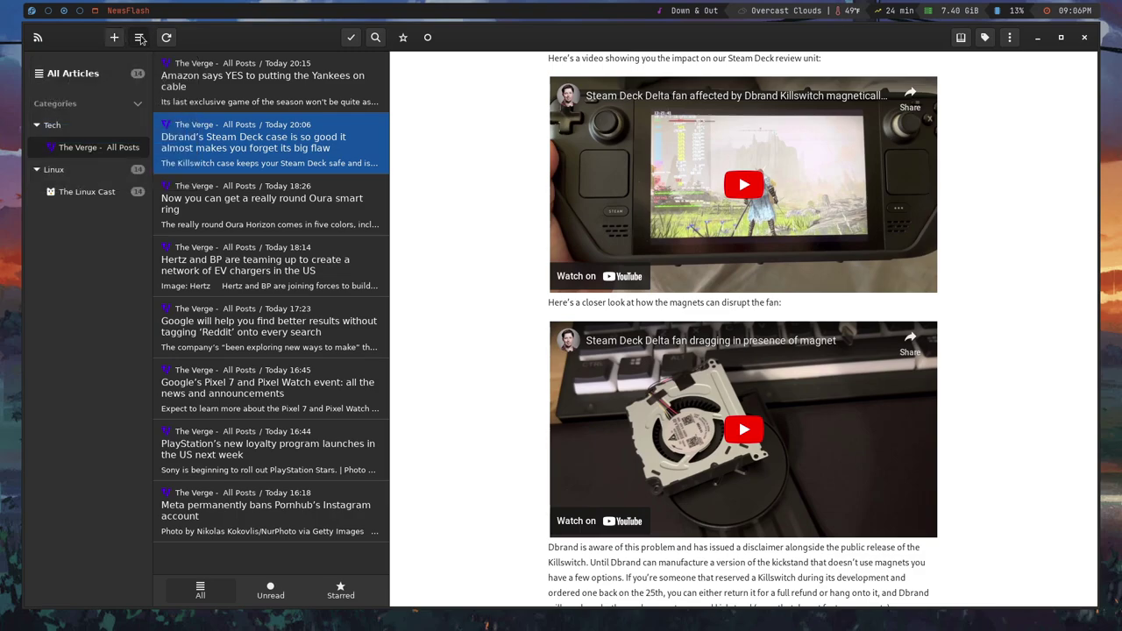
# Open the Discover dialog and browse the suggested feeds for the #Tech topic.
pyautogui.click(138, 38)
pyautogui.click(138, 85)
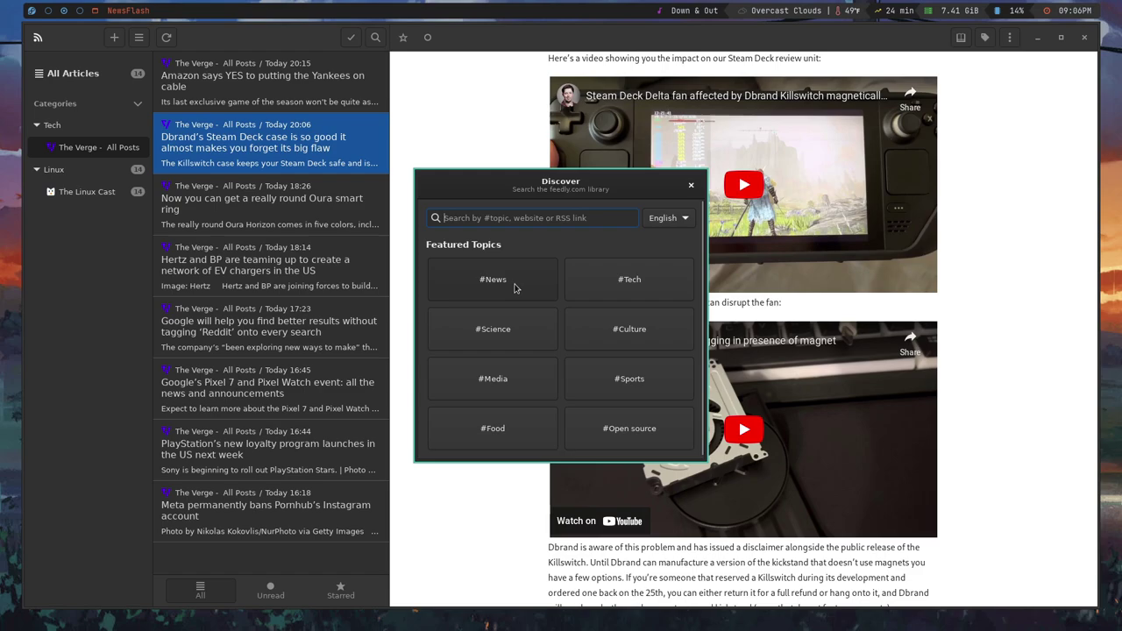
pyautogui.click(603, 283)
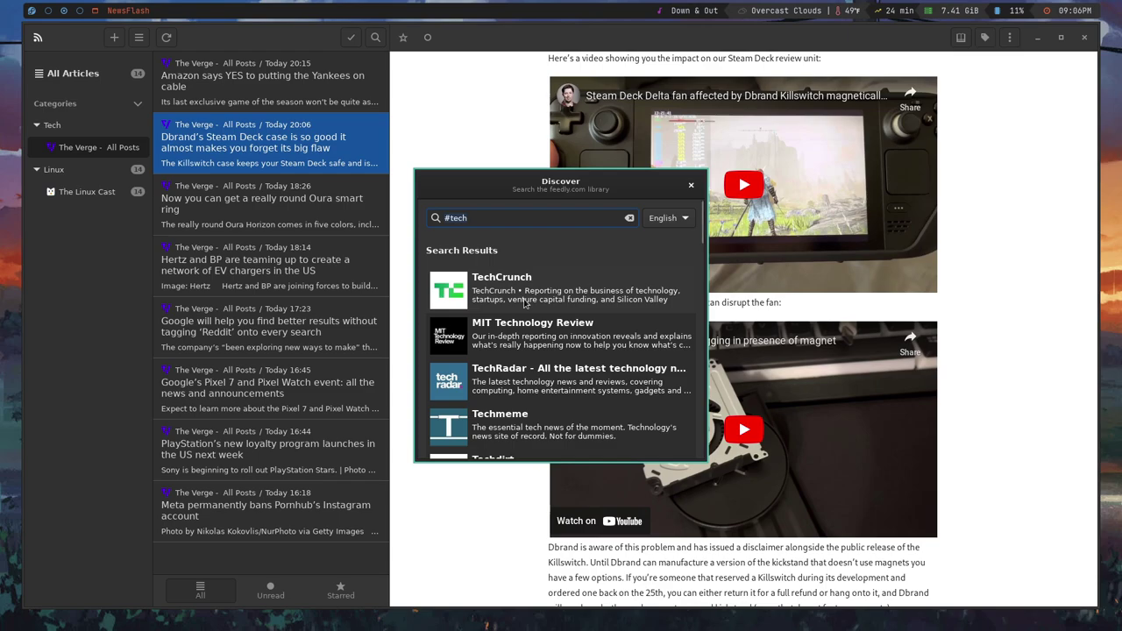
pyautogui.scroll(-3, 524, 303)
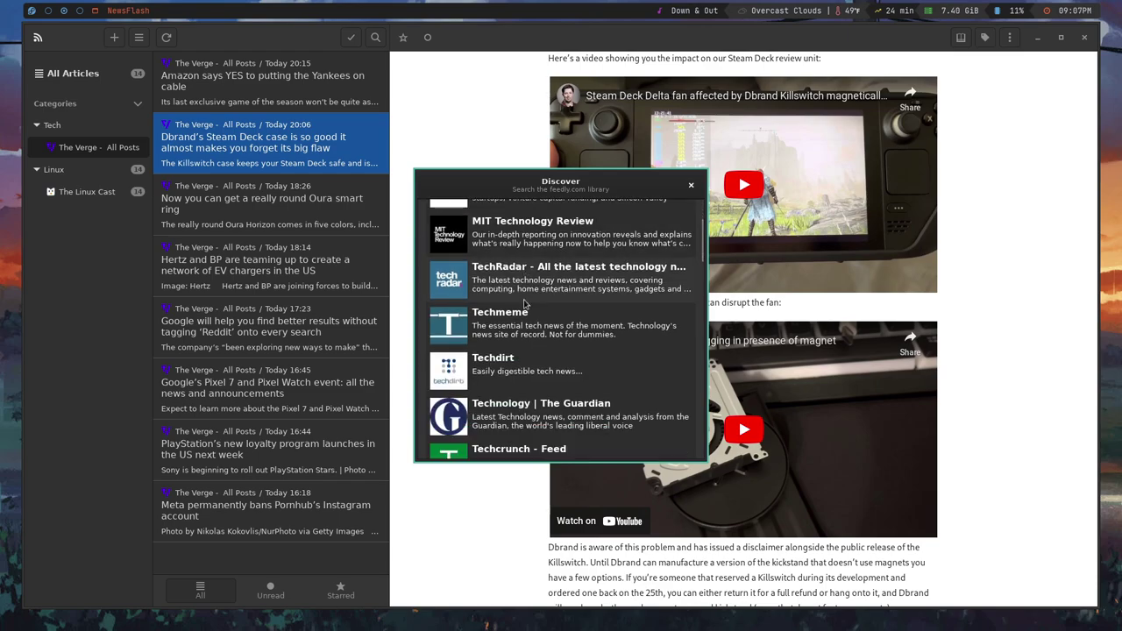
pyautogui.scroll(-3, 524, 303)
pyautogui.scroll(-6, 518, 375)
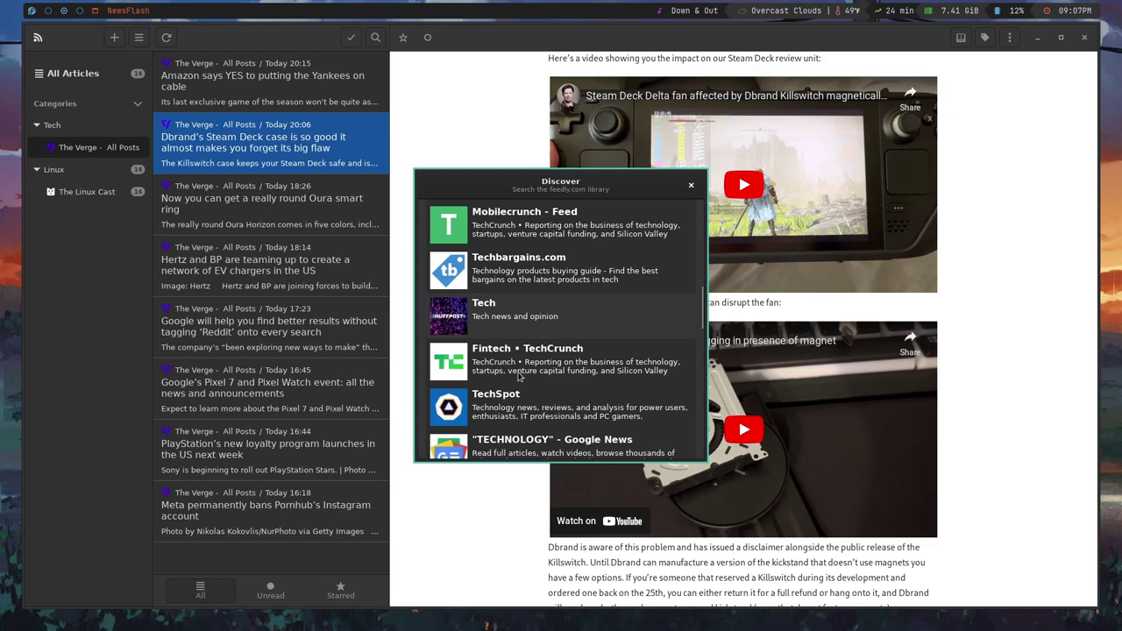
pyautogui.scroll(-4, 518, 375)
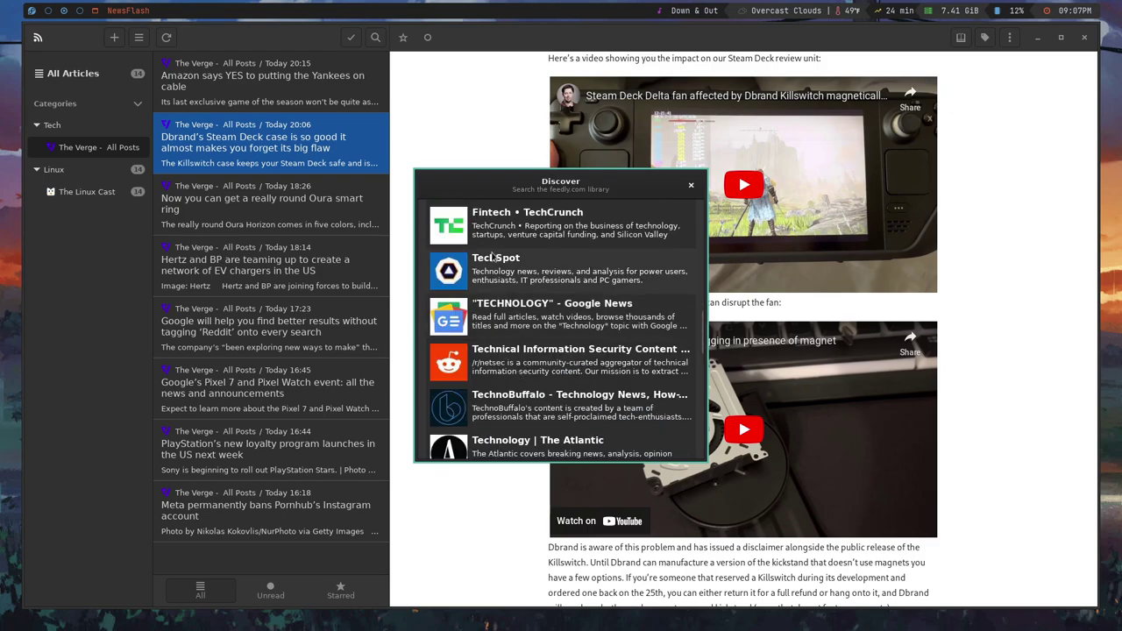
# Return to featured topics, check the language list while keeping English, and close Discover.
pyautogui.click(692, 185)
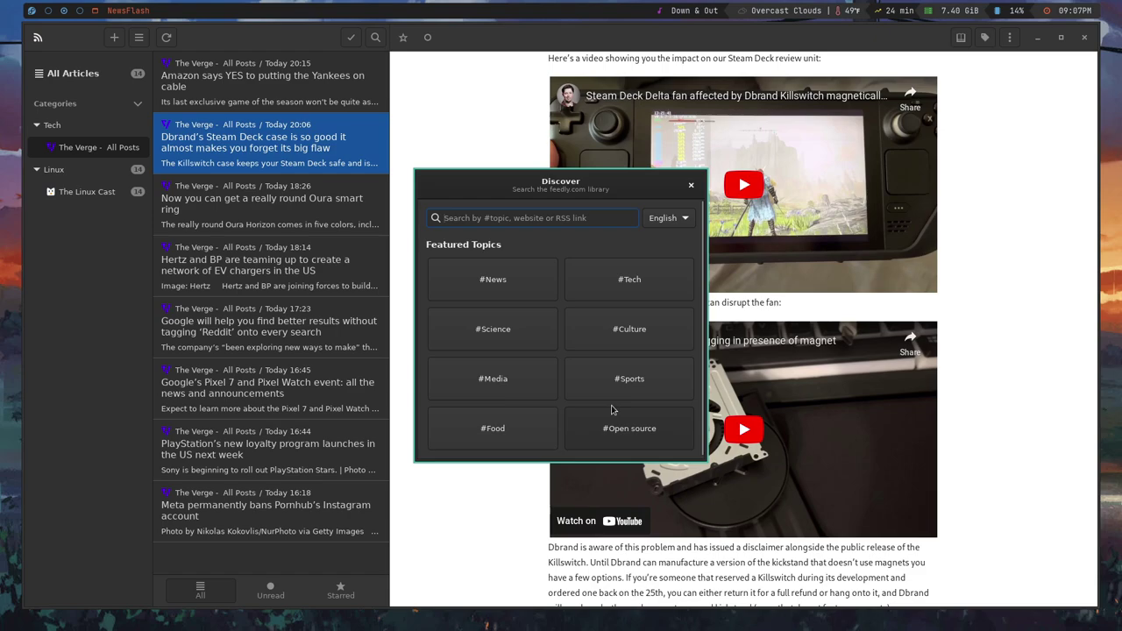
pyautogui.scroll(-1, 613, 412)
pyautogui.click(675, 217)
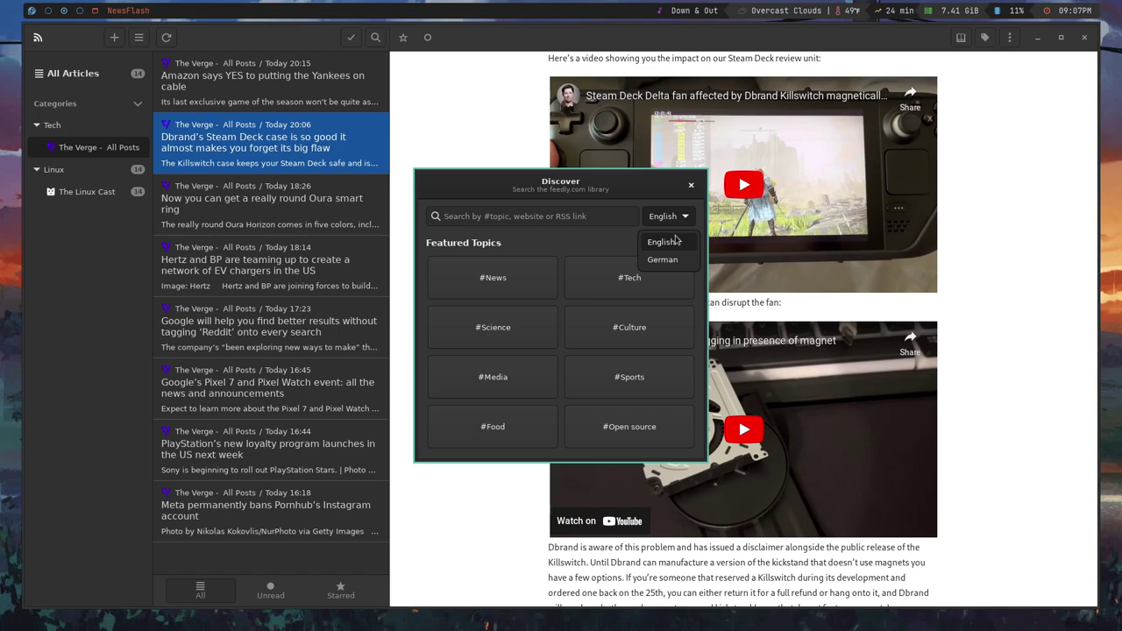
pyautogui.click(613, 248)
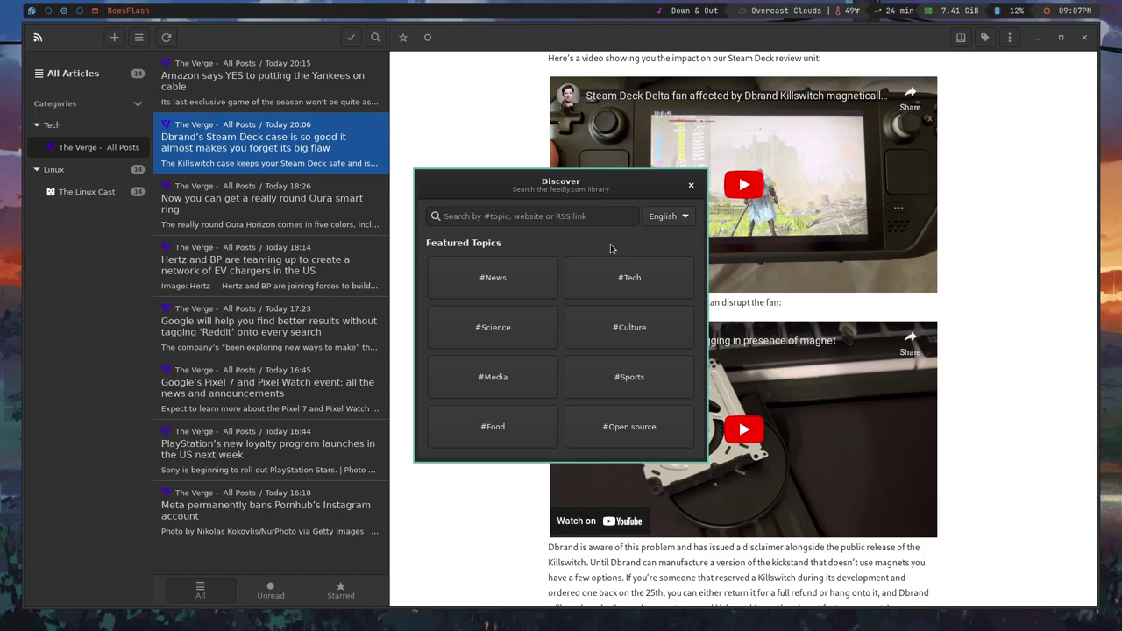
pyautogui.click(692, 186)
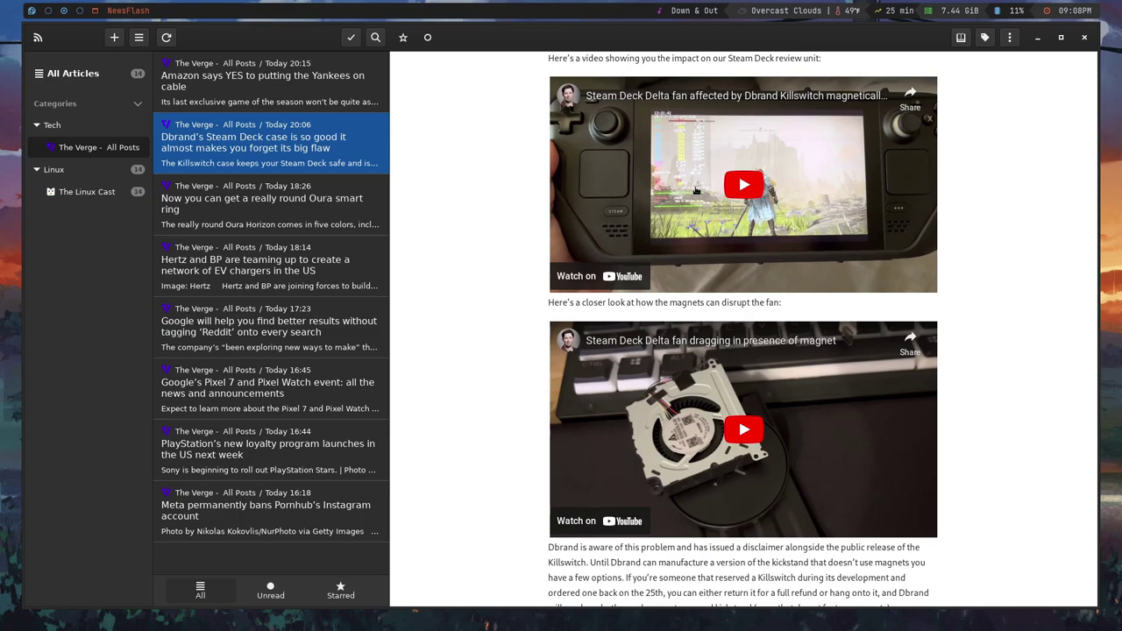
# Open Preferences from the main menu to show its Views settings.
pyautogui.click(138, 36)
pyautogui.click(140, 67)
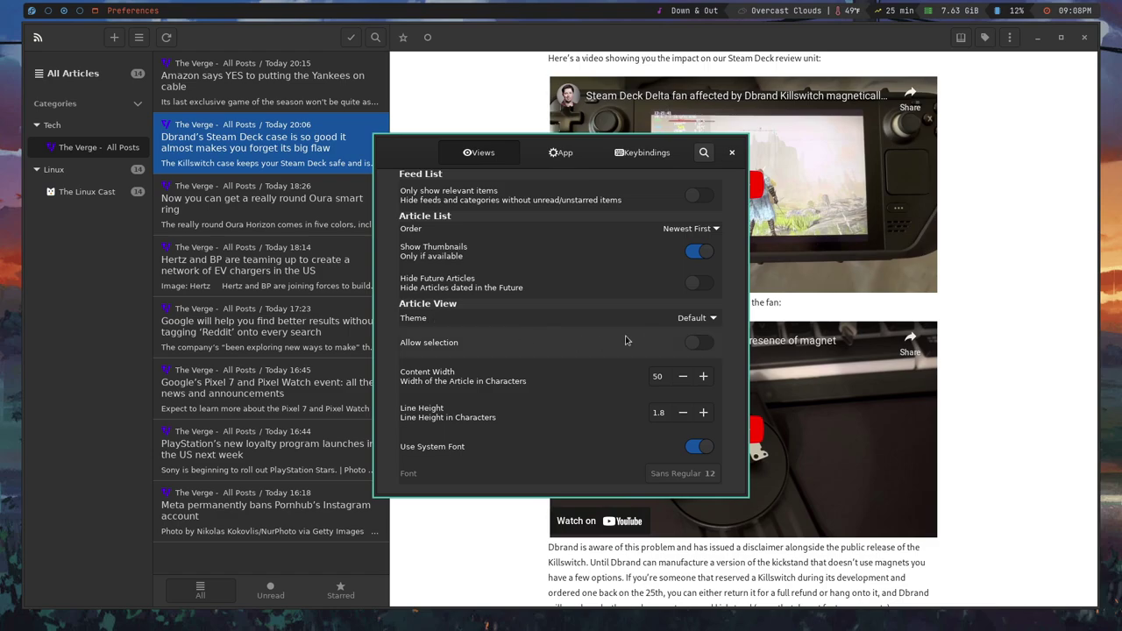
# Set the reading theme to Gruvbox, then Parchment, and review the App and Keybindings tabs.
pyautogui.click(684, 320)
pyautogui.click(688, 539)
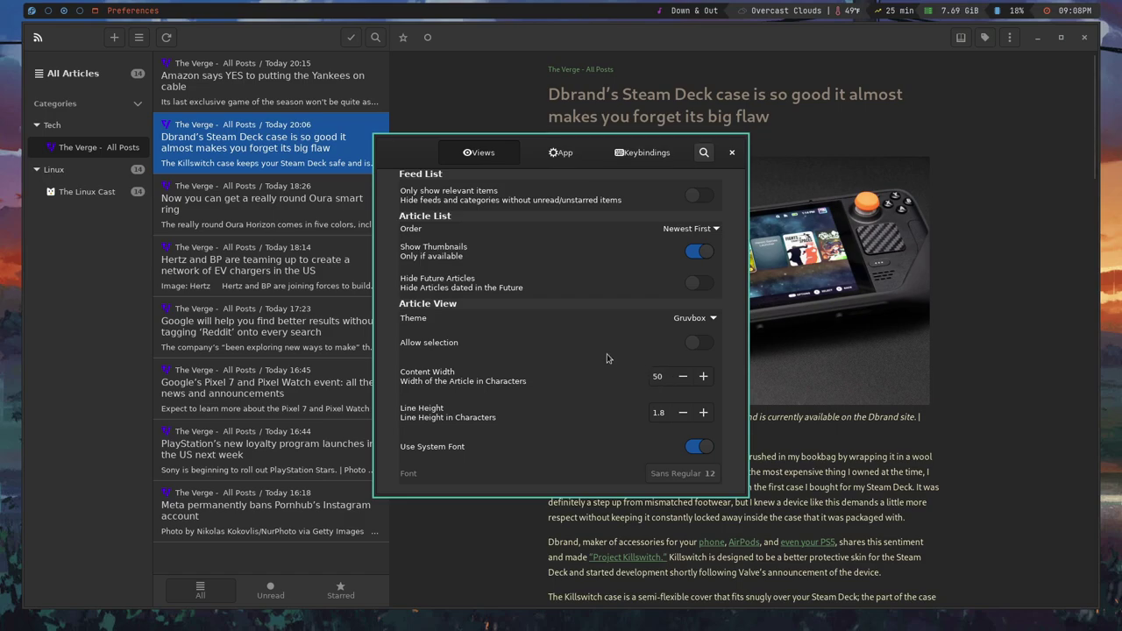
pyautogui.click(689, 318)
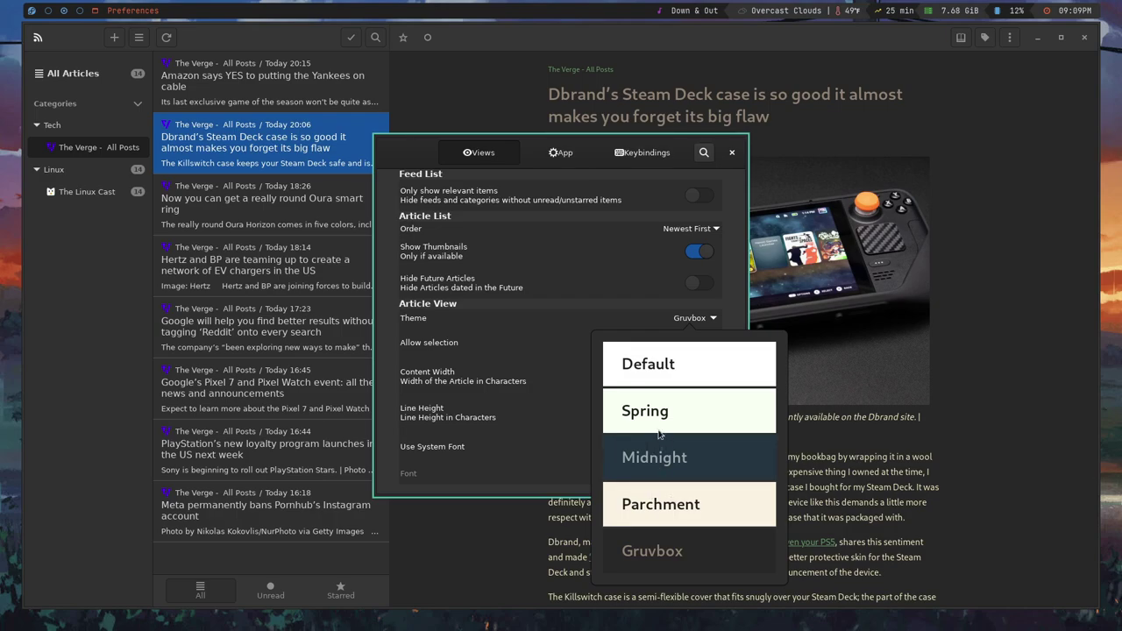
pyautogui.click(665, 497)
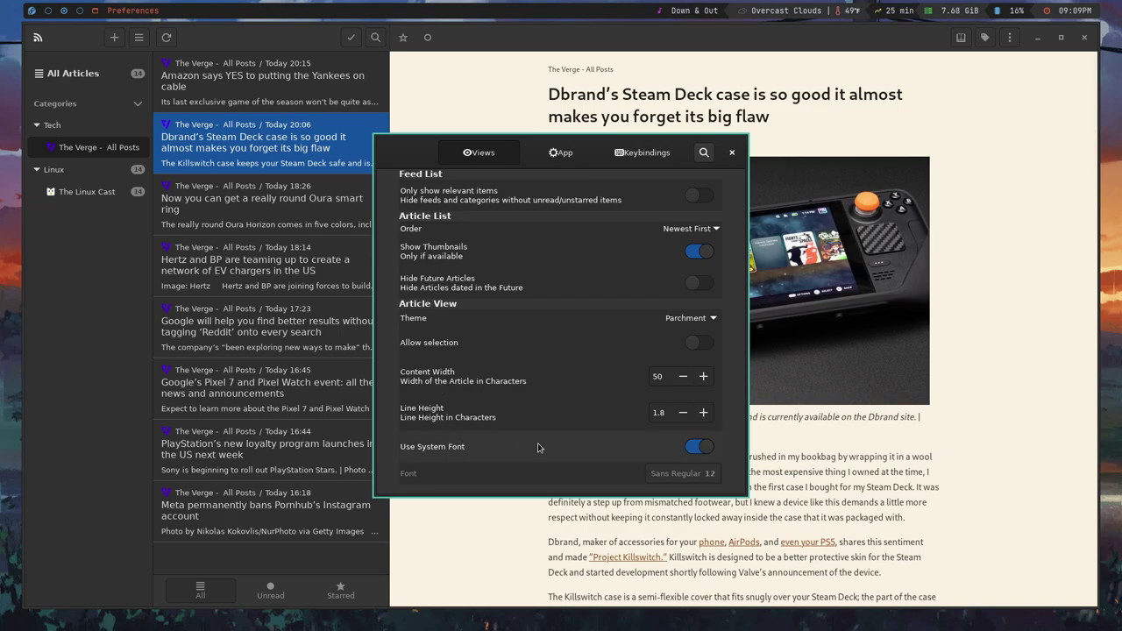
pyautogui.click(563, 153)
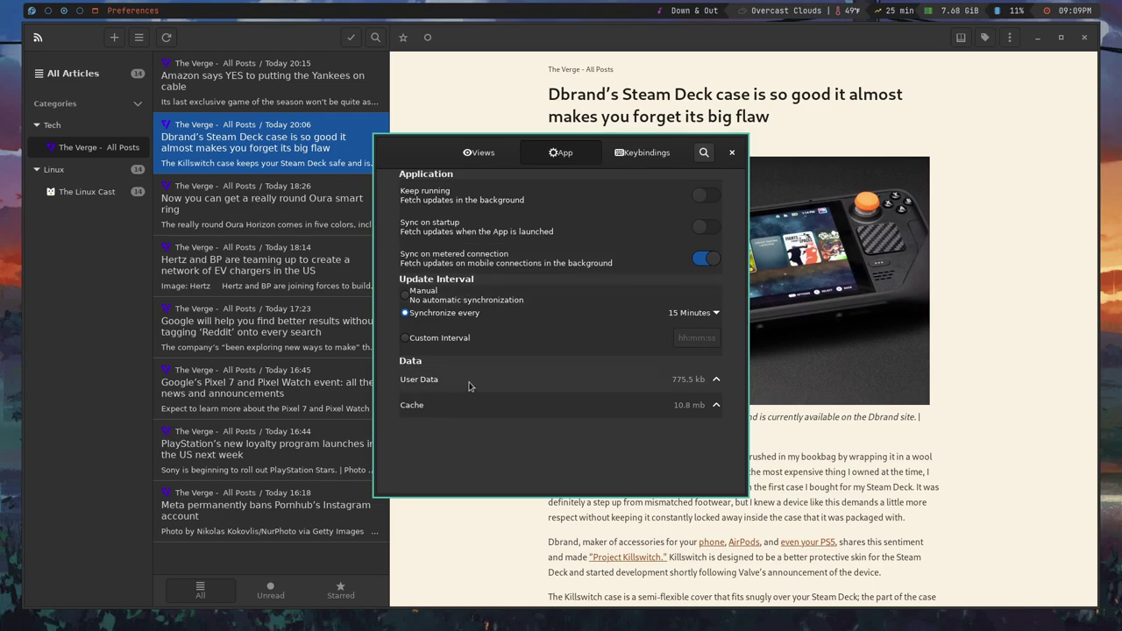
pyautogui.click(644, 154)
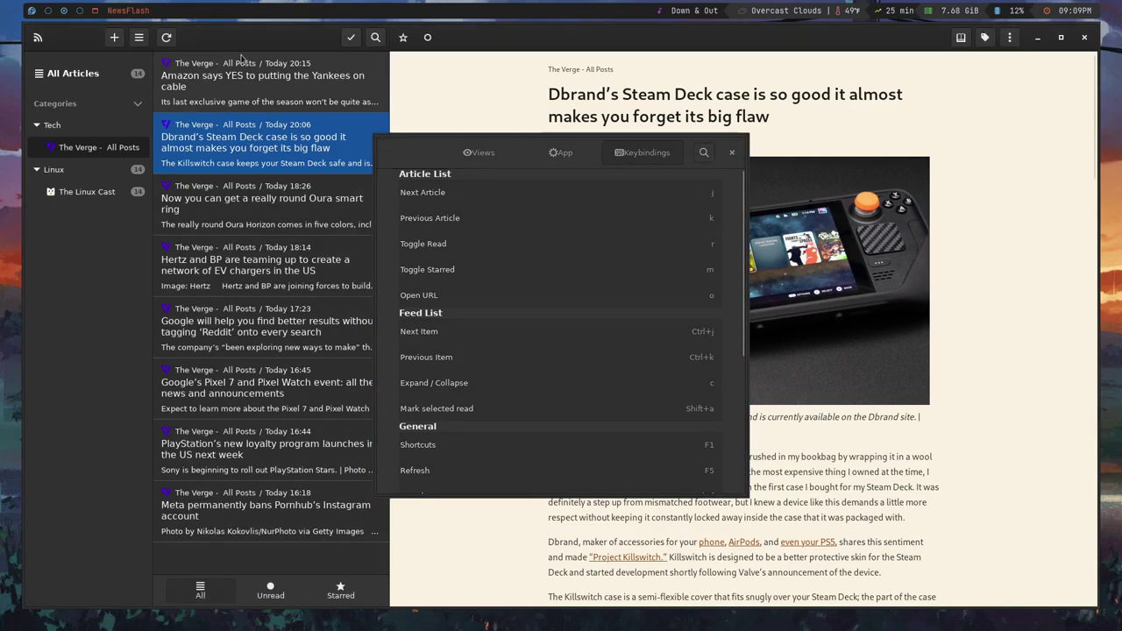
# Close Preferences, then view the keyboard shortcuts overview and close it.
pyautogui.press('Escape')
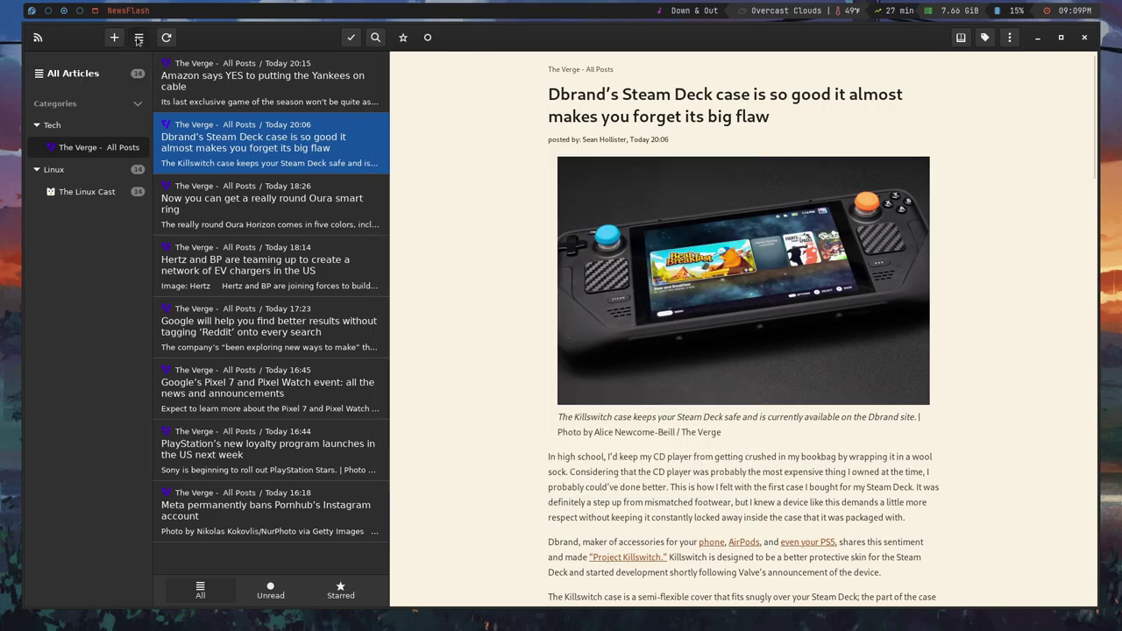
pyautogui.click(139, 37)
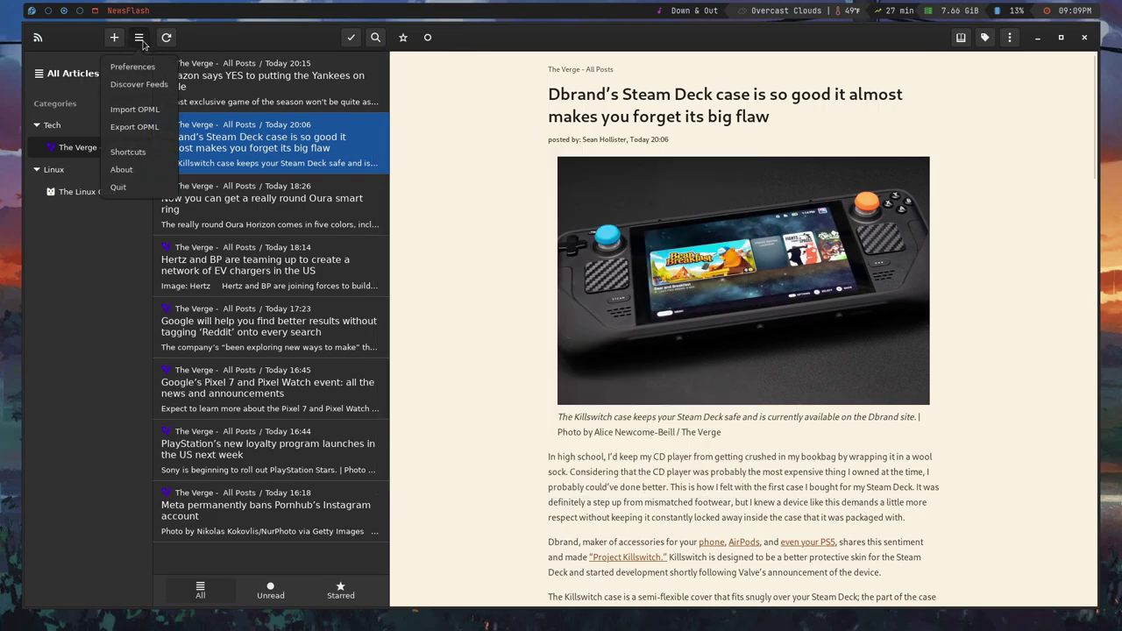
pyautogui.click(138, 153)
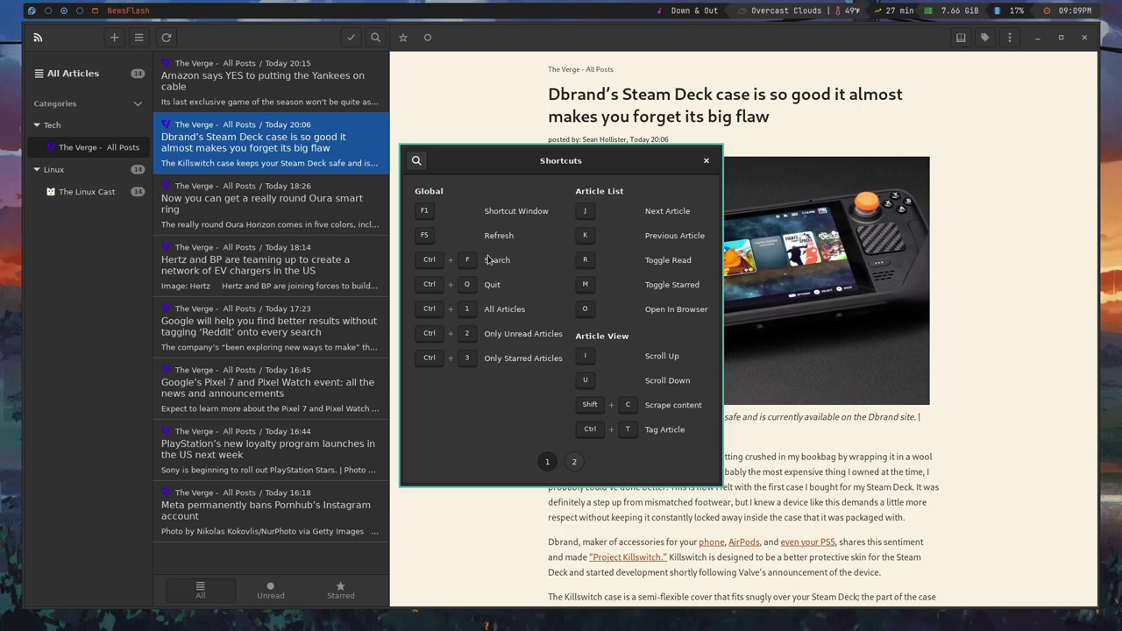
pyautogui.click(706, 162)
# Reopen Preferences to scroll the Keybindings list, try the settings search, and close them.
pyautogui.click(138, 37)
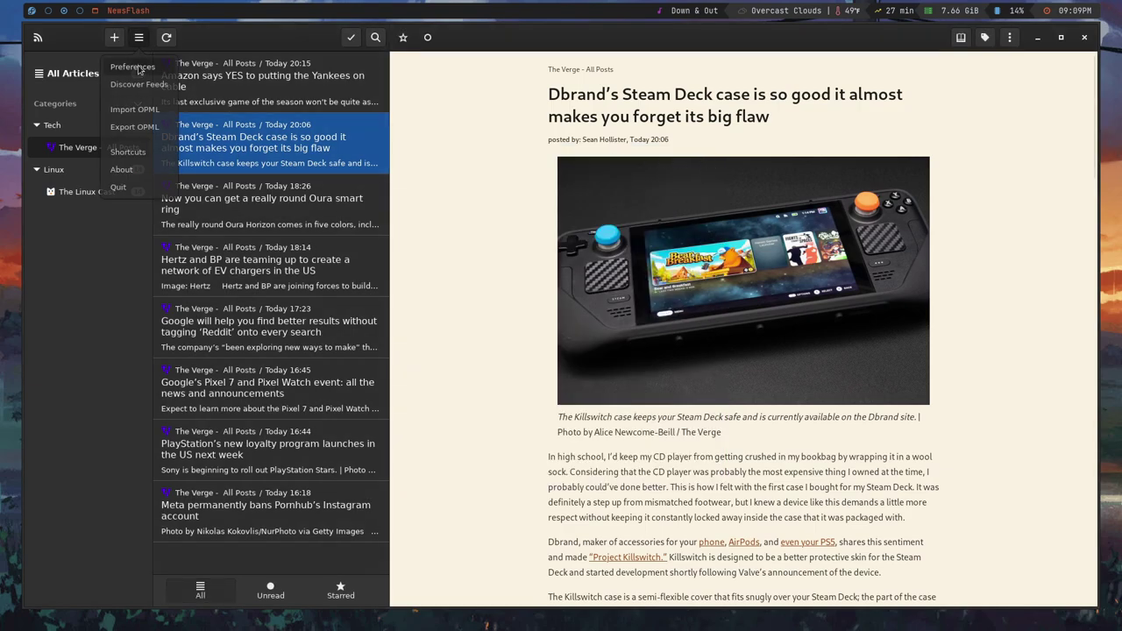
pyautogui.click(140, 68)
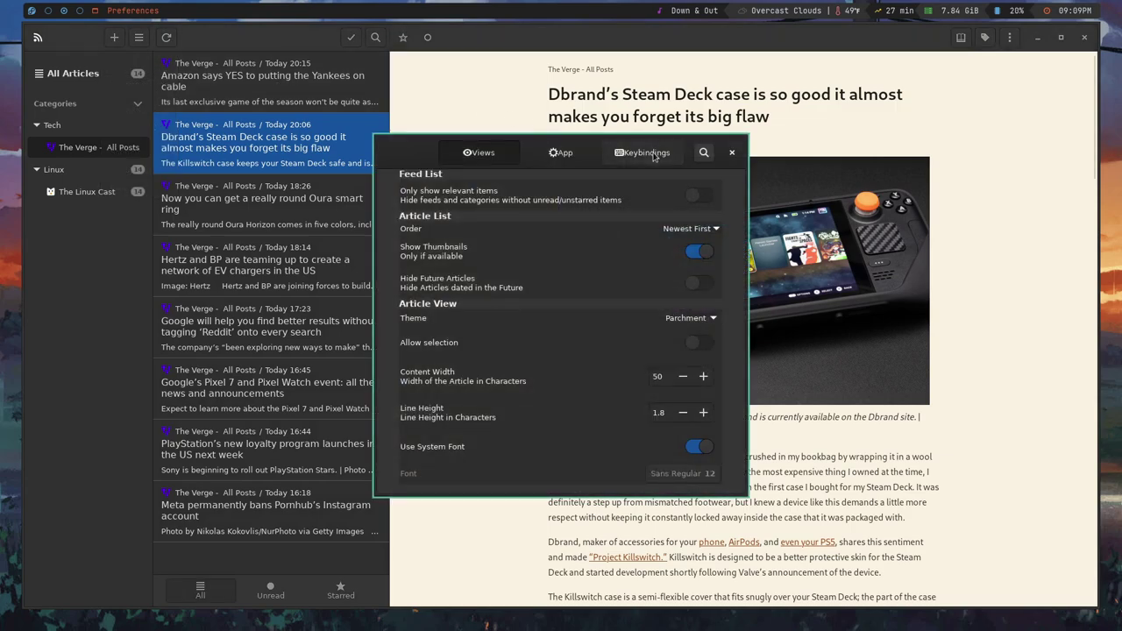
pyautogui.click(642, 152)
pyautogui.scroll(-5, 481, 453)
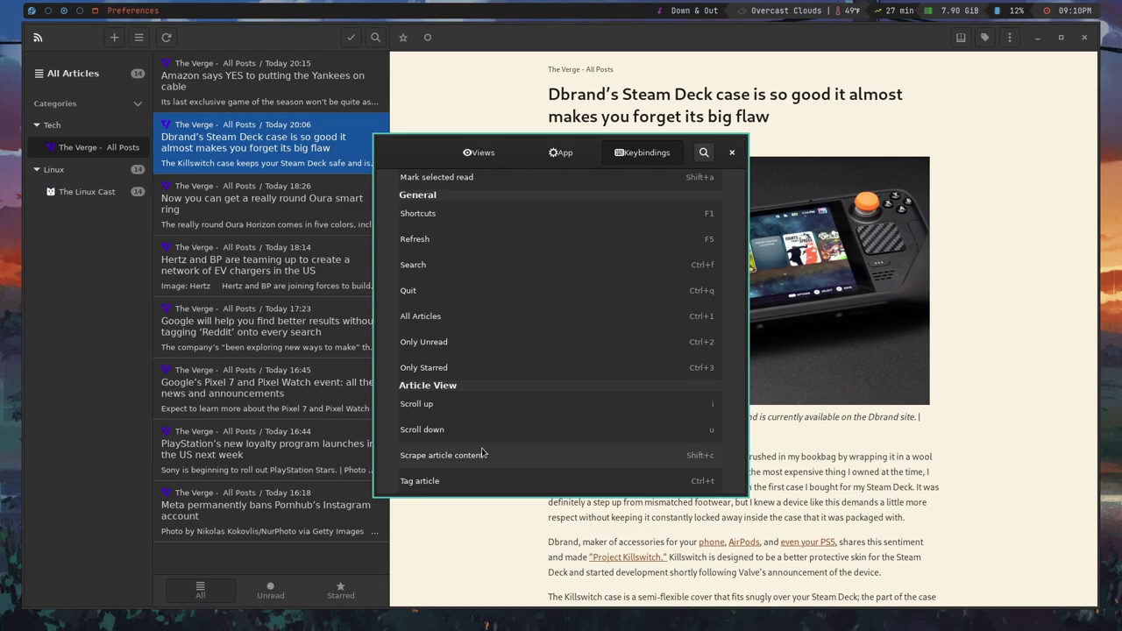
pyautogui.click(707, 153)
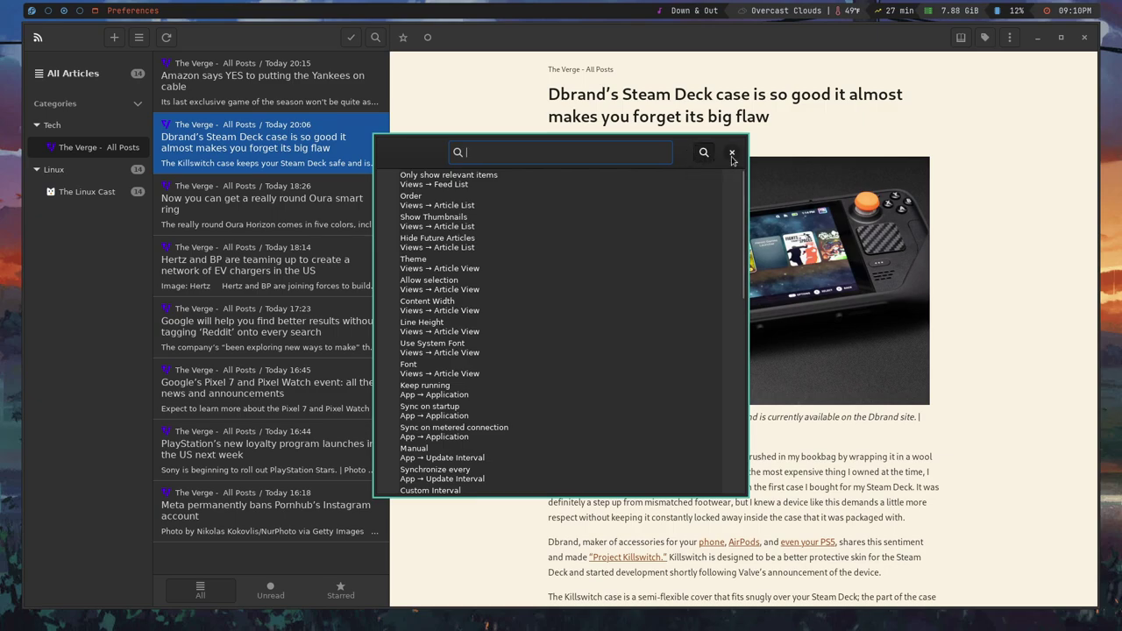
pyautogui.click(732, 154)
# Open the Oura smart ring article, then read The Linux Cast's 'I'm an Influencer. What Now?' post.
pyautogui.click(299, 197)
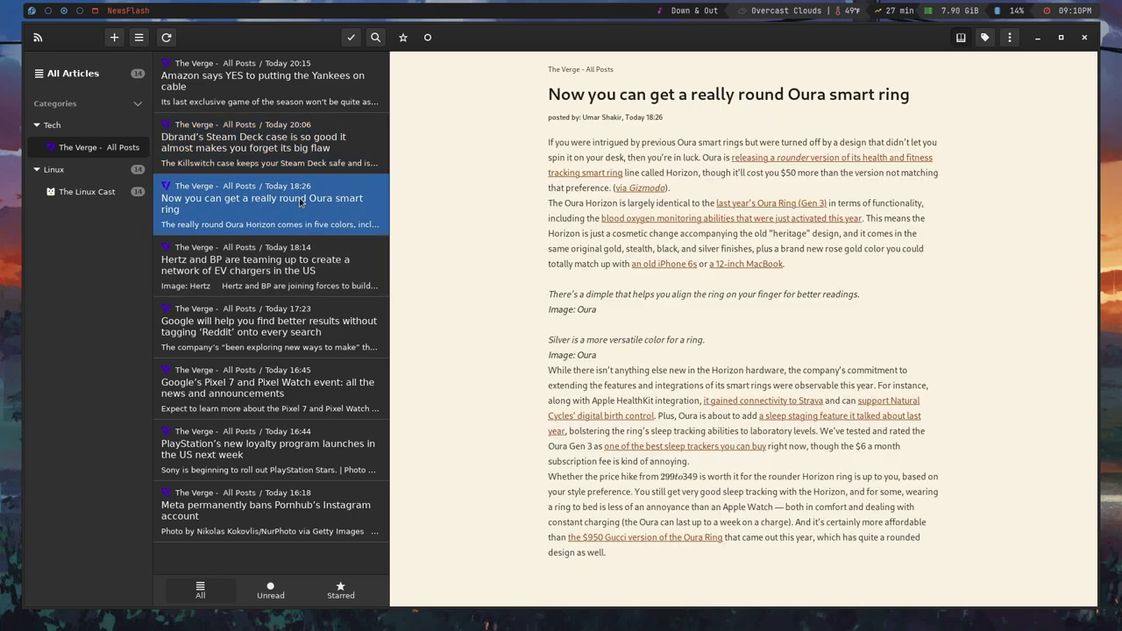
pyautogui.click(108, 195)
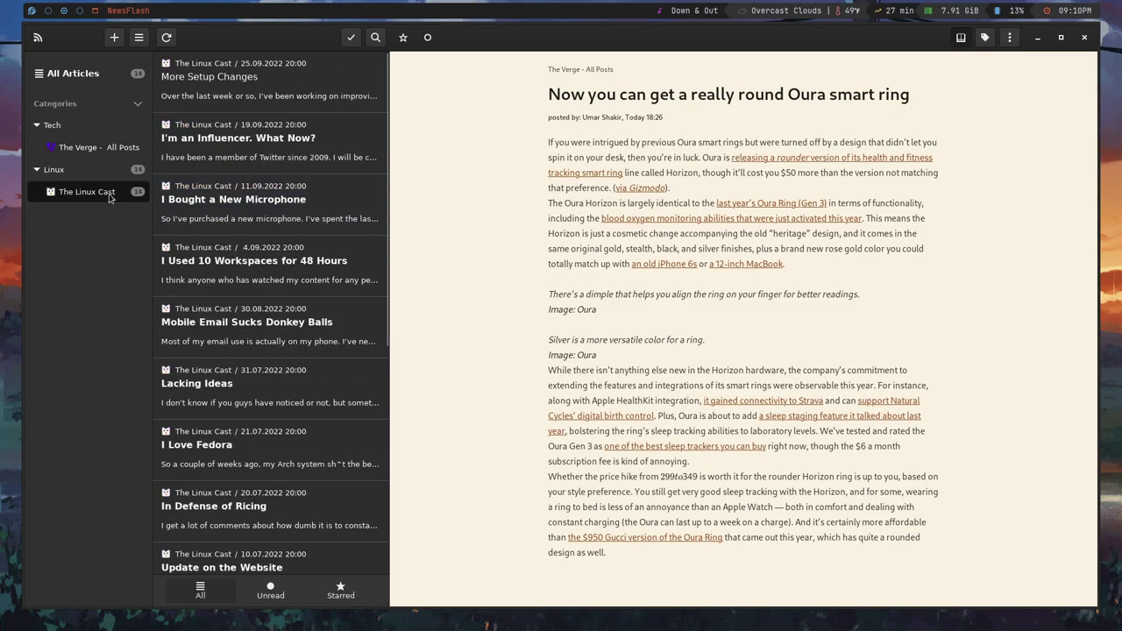
pyautogui.click(253, 136)
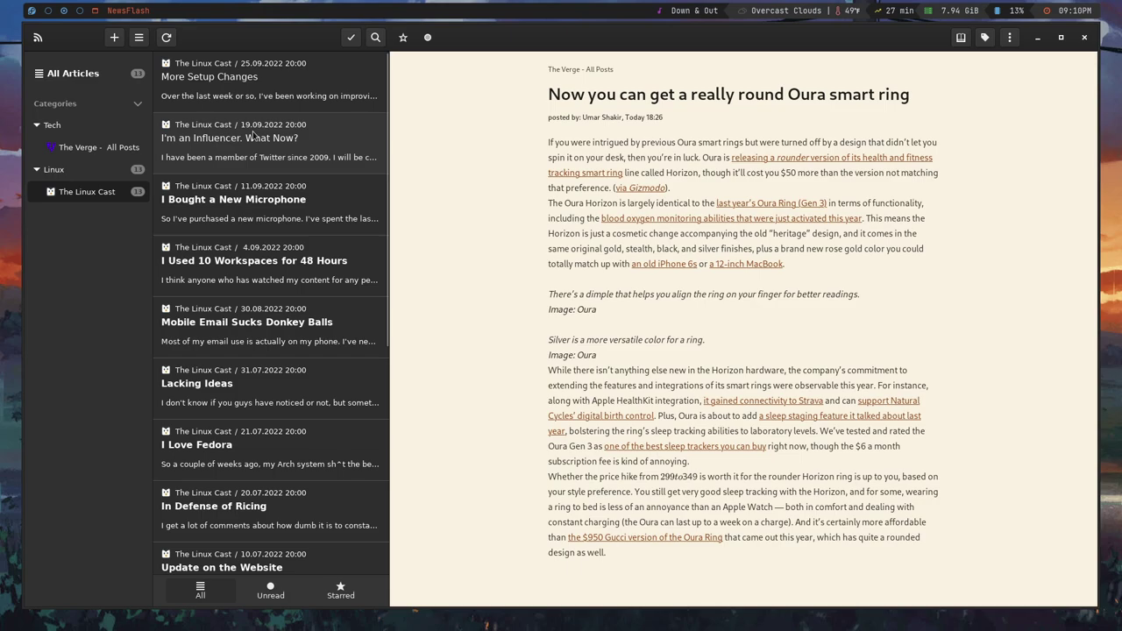
pyautogui.scroll(-15, 691, 270)
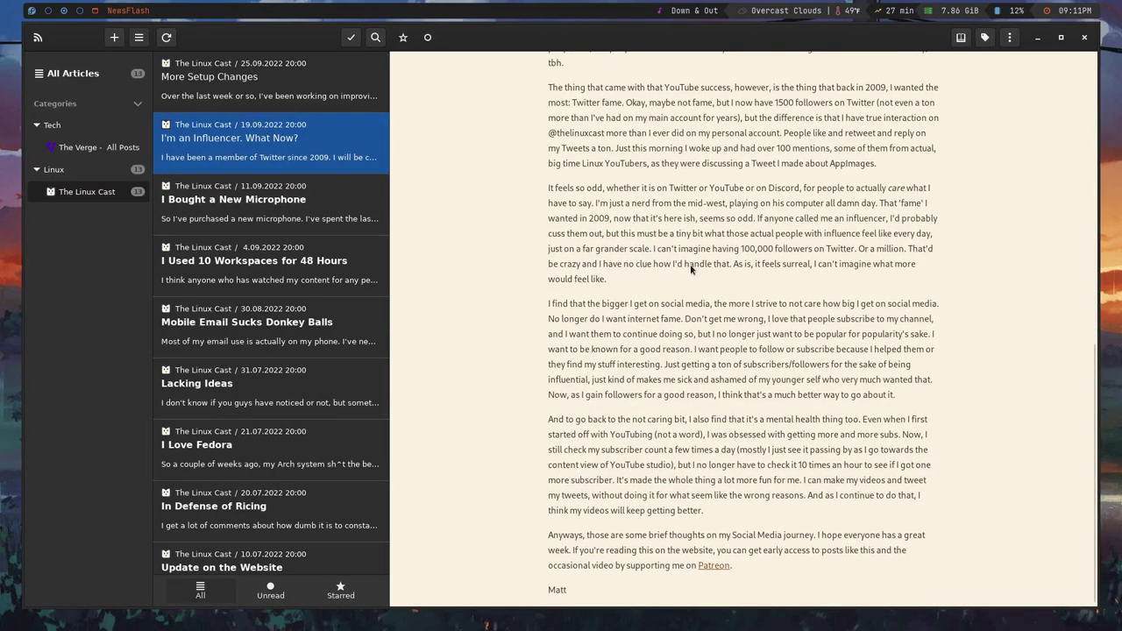
pyautogui.scroll(8, 691, 270)
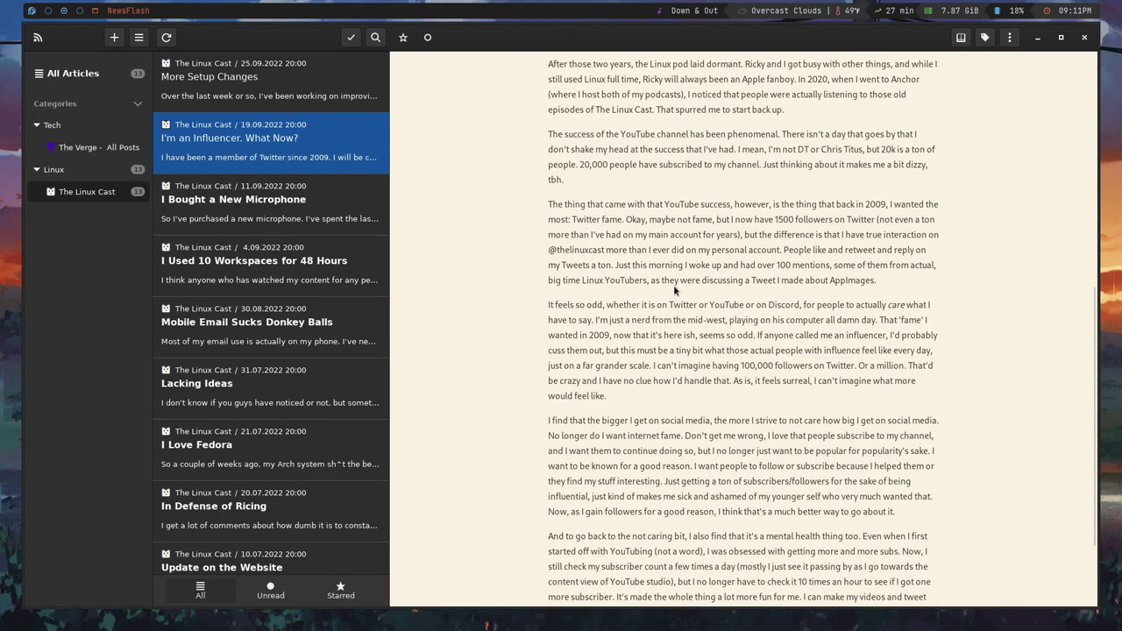
pyautogui.scroll(3, 684, 288)
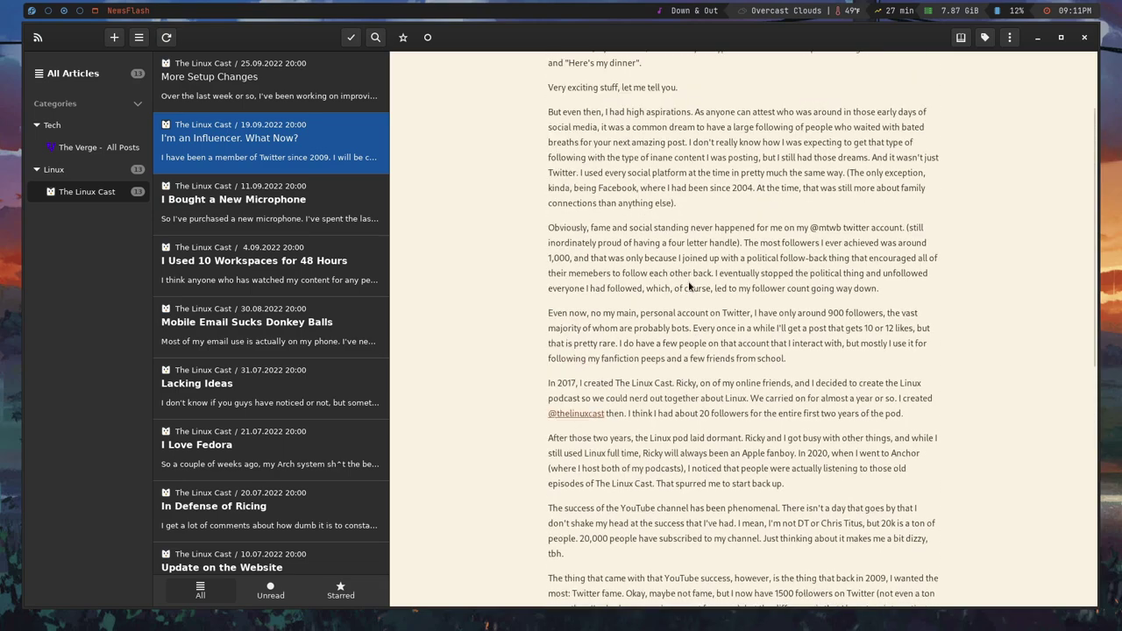
pyautogui.scroll(2, 689, 286)
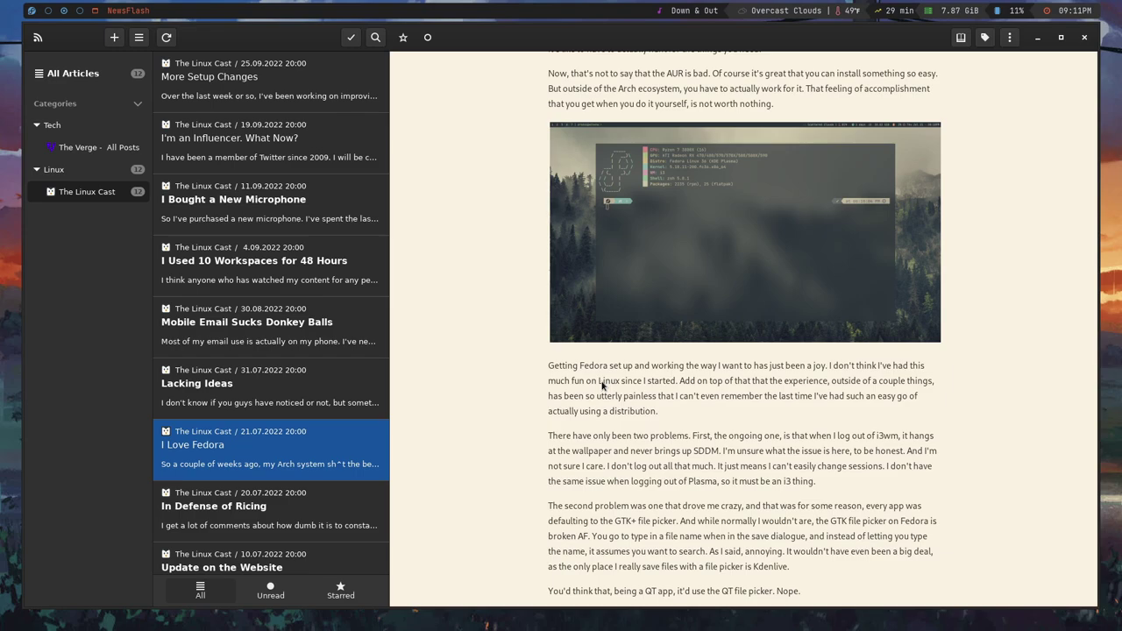
# In All Articles, open the Amazon Yankees post, step ahead four articles with j, then filter to The Verge.
pyautogui.click(73, 73)
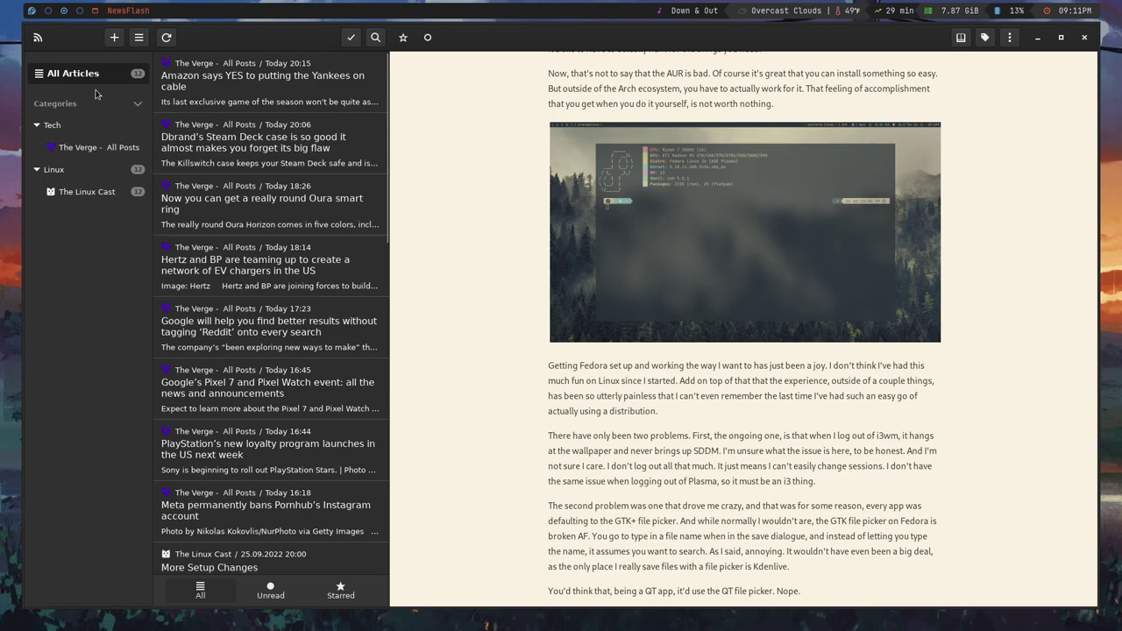
pyautogui.click(225, 90)
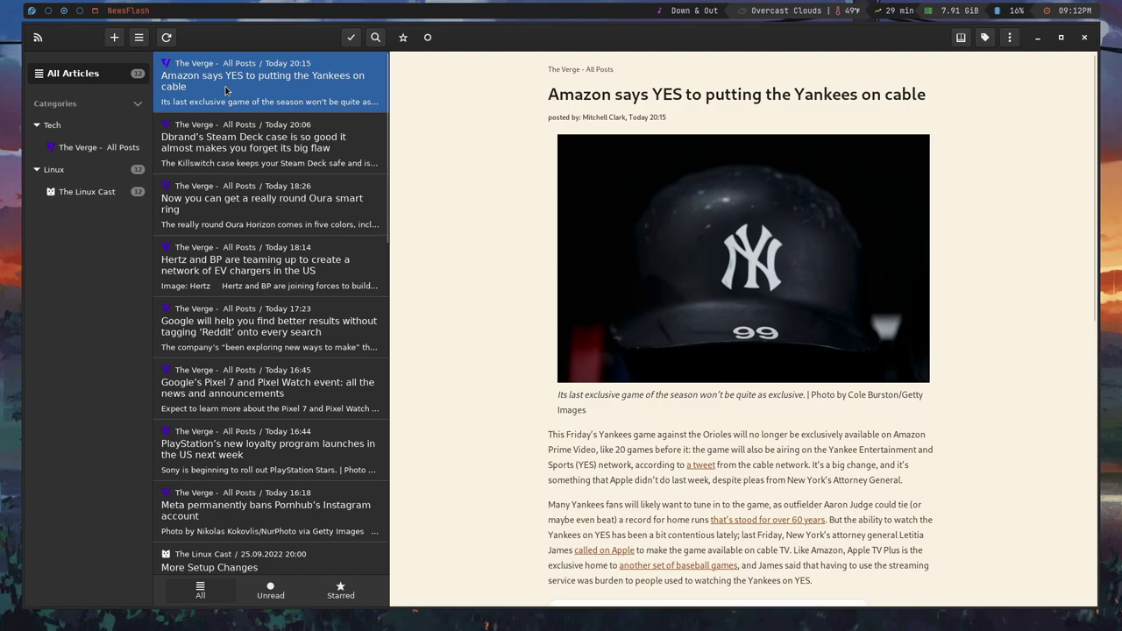
pyautogui.press('j')
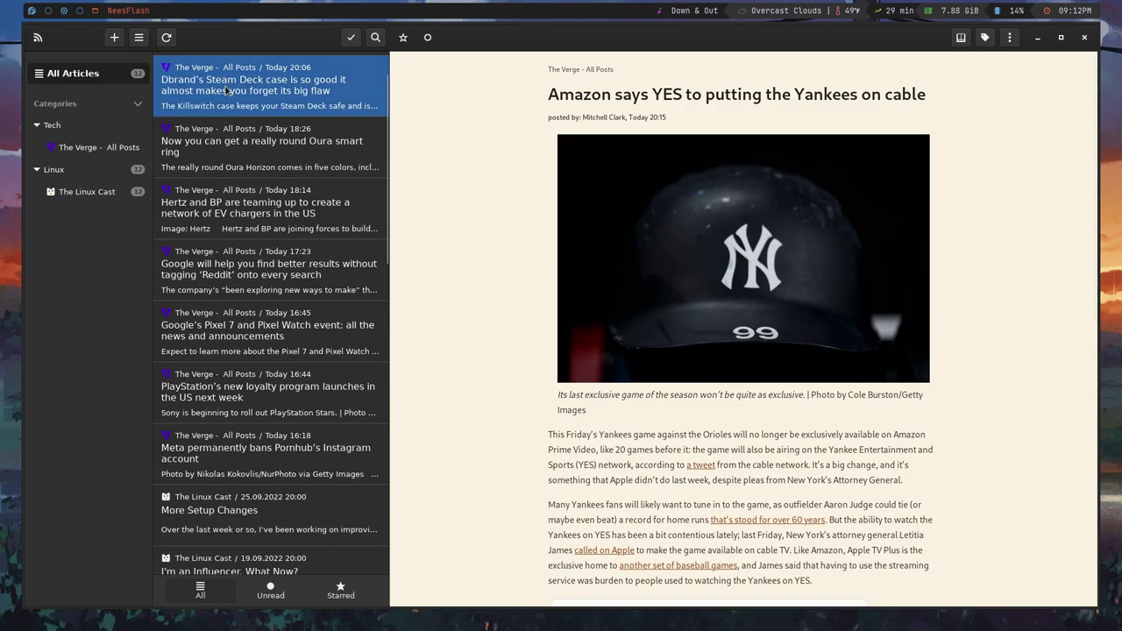
pyautogui.press('j')
pyautogui.press('j')
pyautogui.press('j')
pyautogui.press('j')
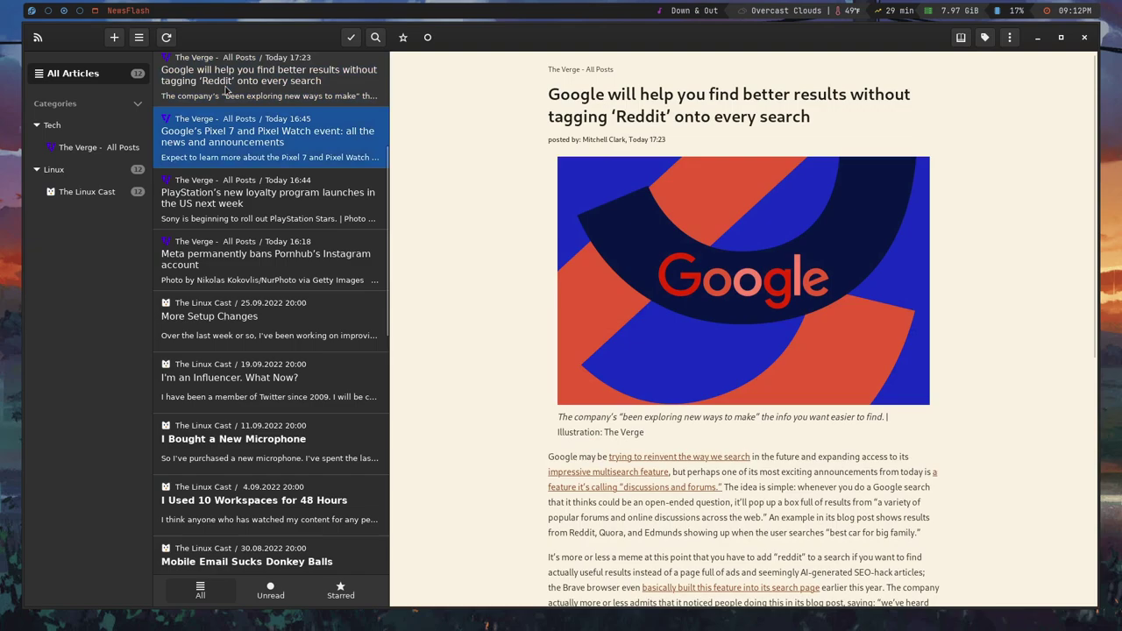
pyautogui.press('j')
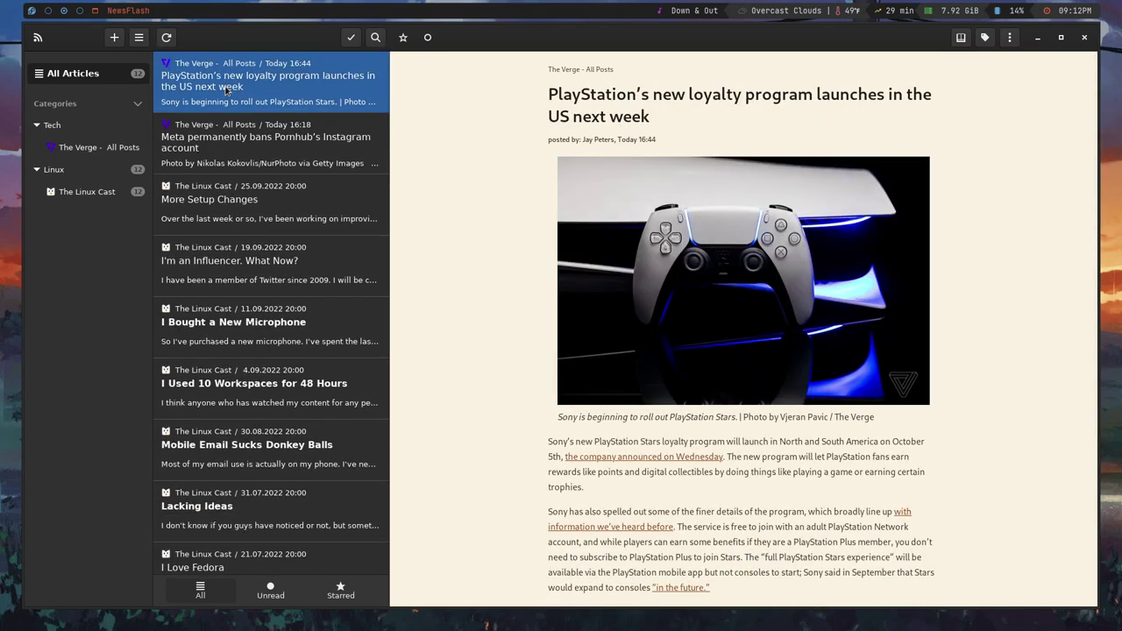
pyautogui.press('j')
pyautogui.click(91, 149)
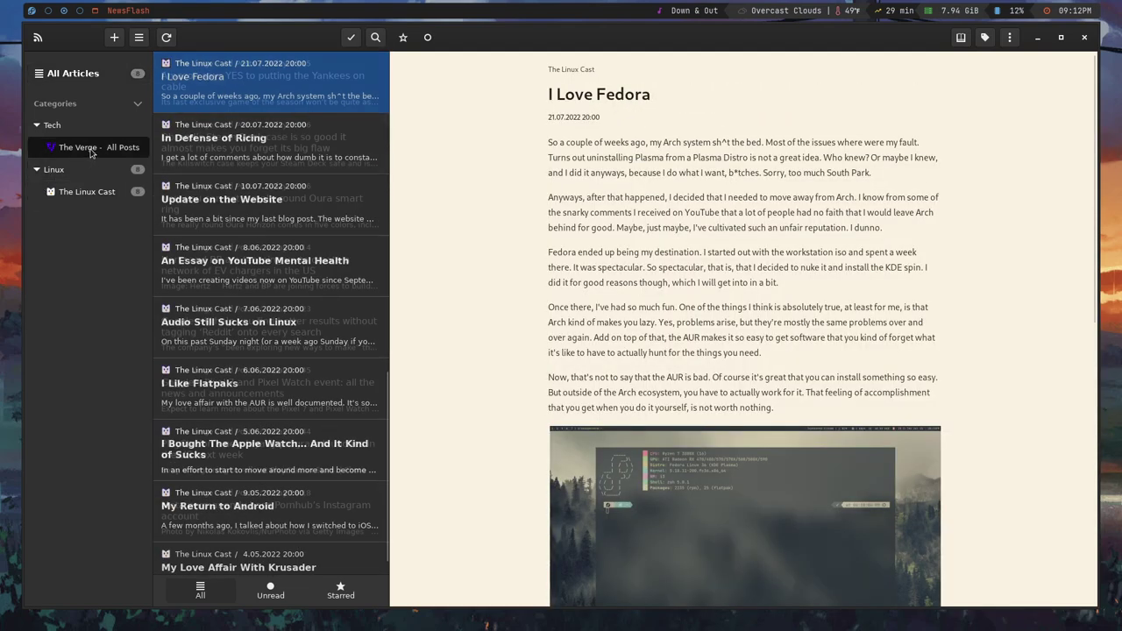